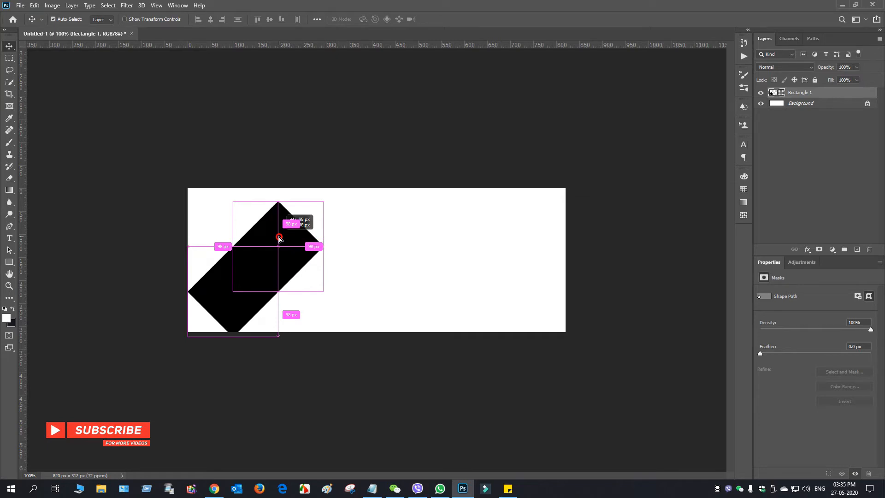
Duplicate the black diamond twice, placing one copy up and right with a narrow gap and the other partly off the canvas's left edge
{"action": "left_click_drag", "start_coordinate": [279, 237], "coordinate": [281, 238]}
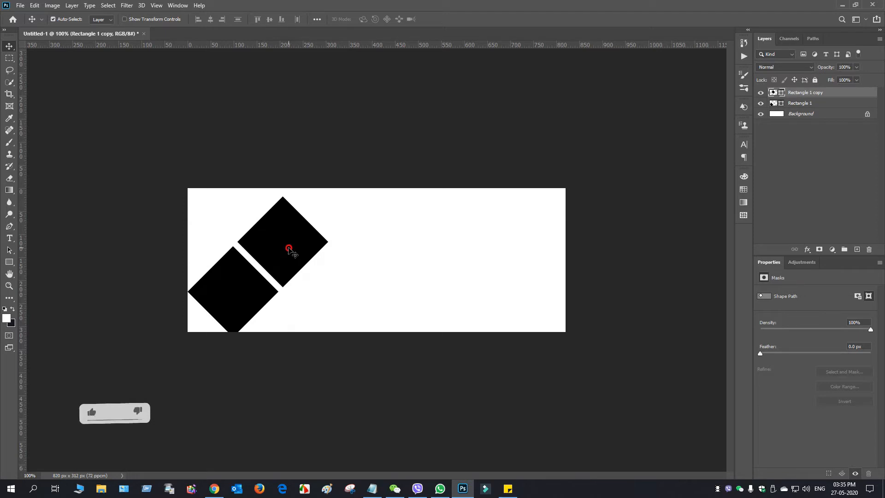
{"action": "left_click_drag", "start_coordinate": [289, 248], "coordinate": [288, 250]}
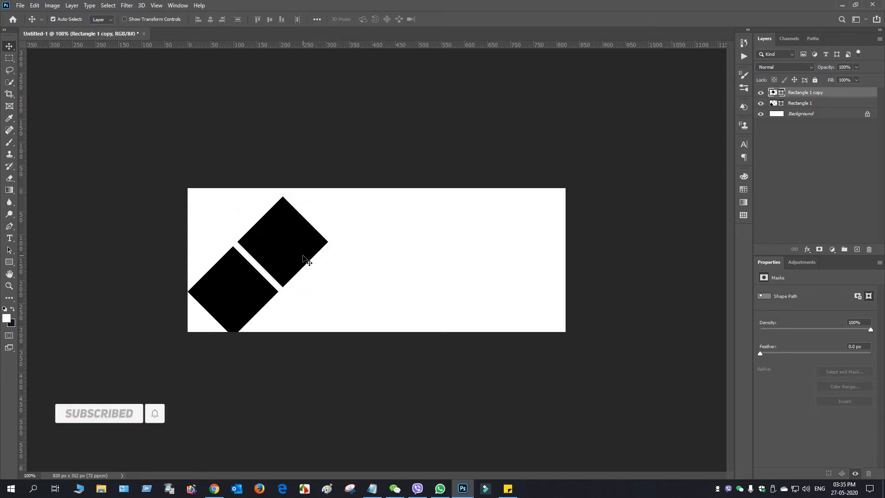
{"action": "left_click_drag", "start_coordinate": [293, 248], "coordinate": [194, 247]}
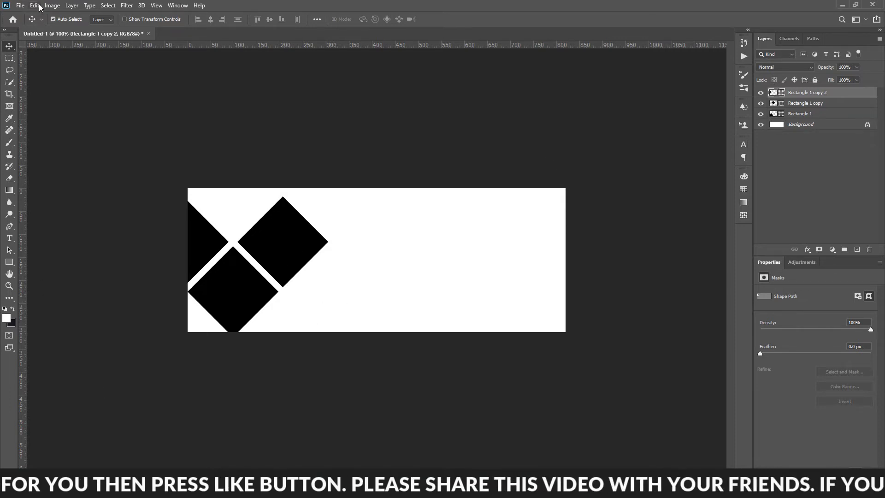
Place the kisspng-v-d-swamy company logo PNG from the Downloads folder as an embedded image
{"action": "left_click", "coordinate": [20, 6]}
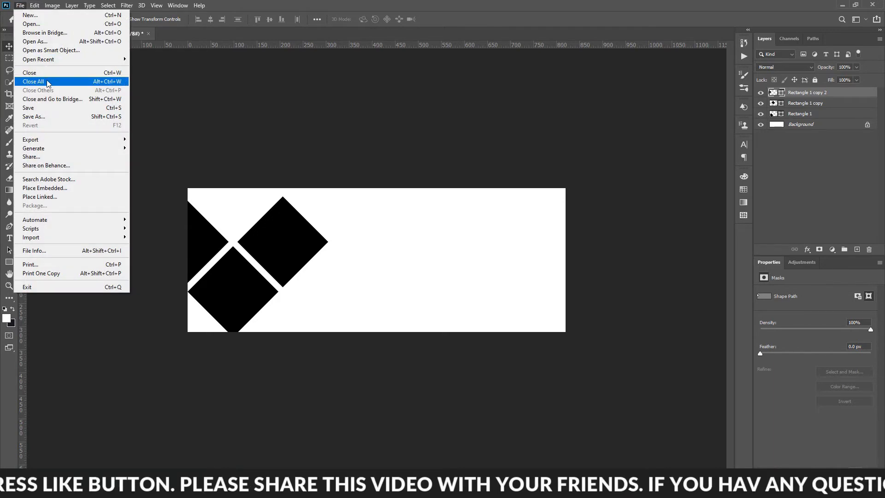
{"action": "left_click", "coordinate": [60, 190]}
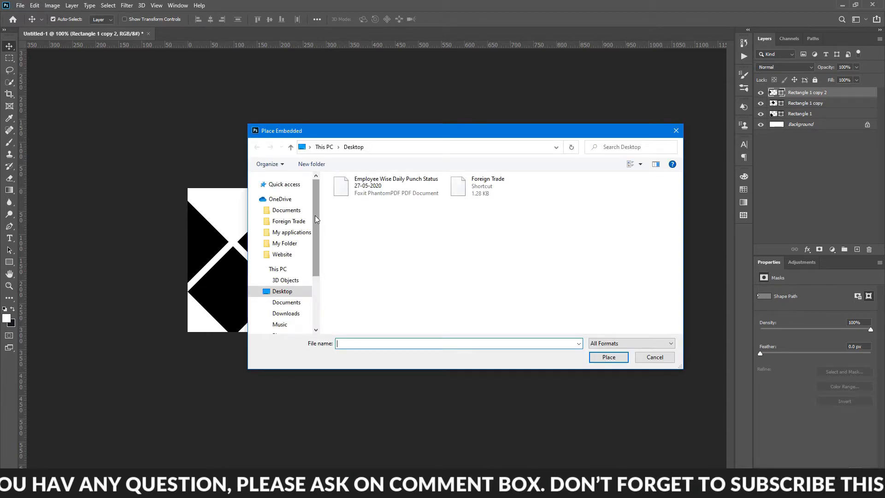
{"action": "left_click", "coordinate": [279, 313]}
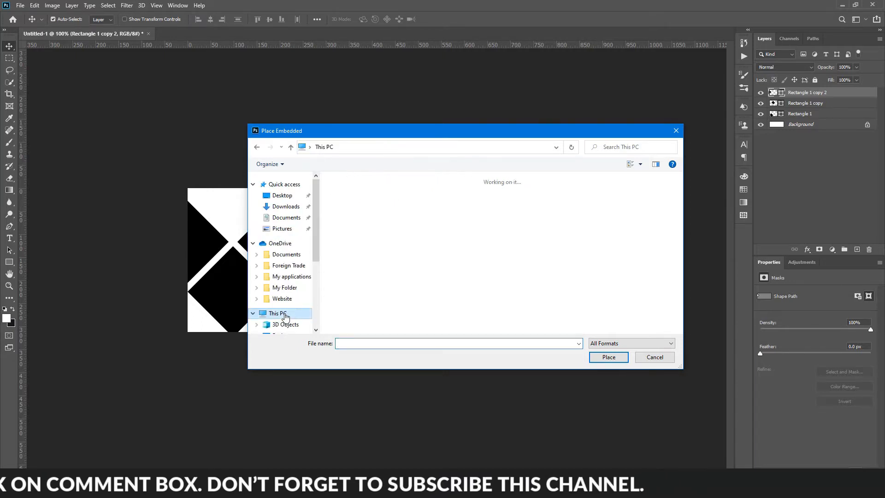
{"action": "left_click", "coordinate": [307, 207]}
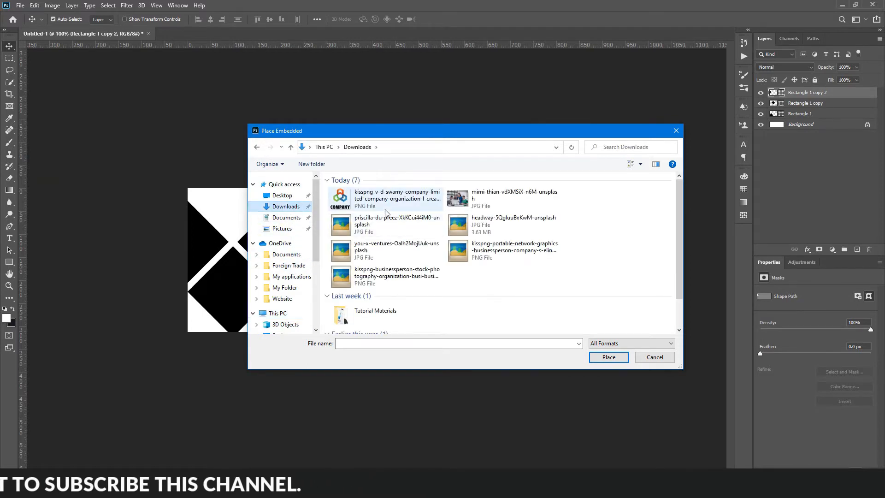
{"action": "left_click", "coordinate": [402, 203]}
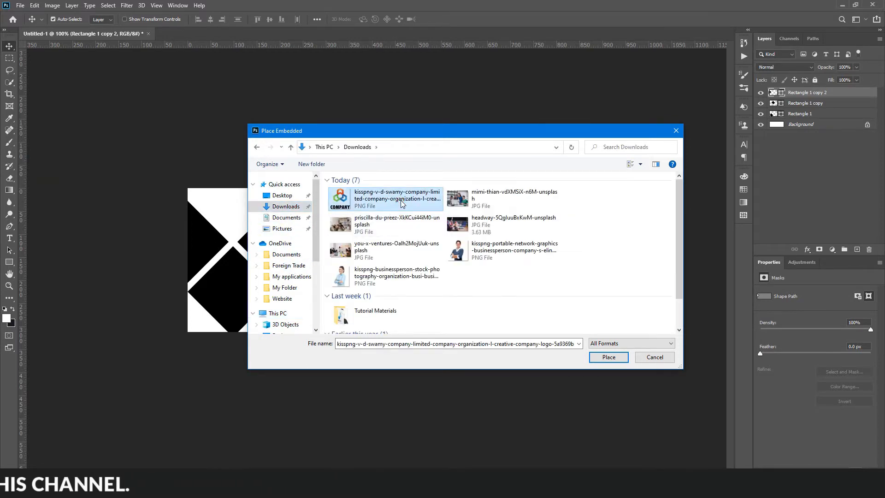
{"action": "double_click", "coordinate": [402, 203]}
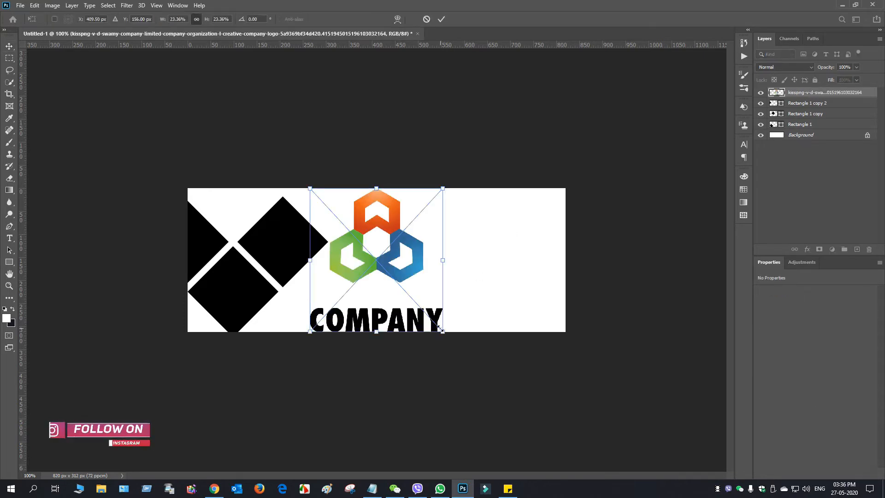
Shrink the company logo to about 61 × 66 px and centre it in the white gap above the lower black diamond
{"action": "left_click_drag", "start_coordinate": [442, 332], "coordinate": [255, 221]}
{"action": "left_click", "coordinate": [440, 19]}
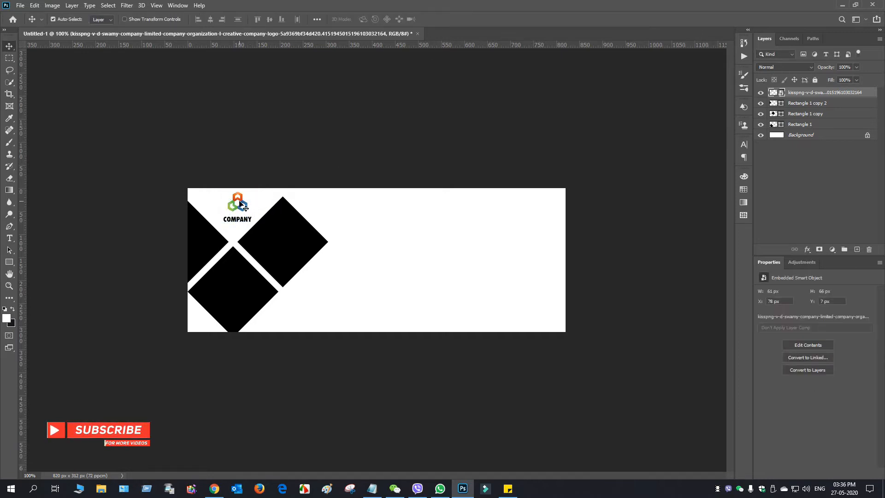
{"action": "left_click_drag", "start_coordinate": [237, 204], "coordinate": [236, 213]}
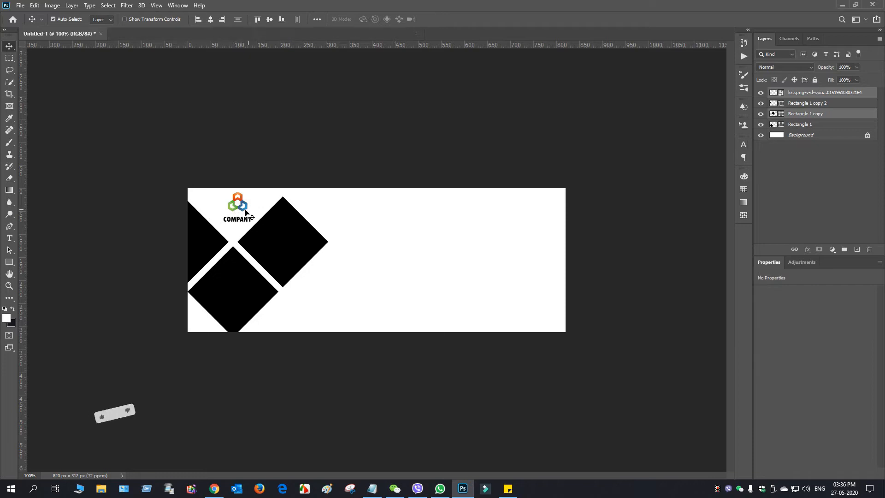
{"action": "left_click", "coordinate": [818, 91]}
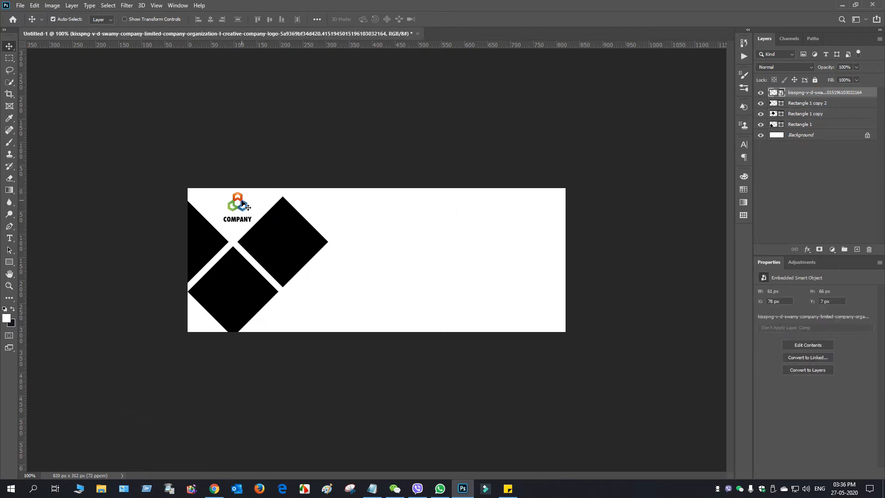
{"action": "left_click_drag", "start_coordinate": [240, 199], "coordinate": [236, 205]}
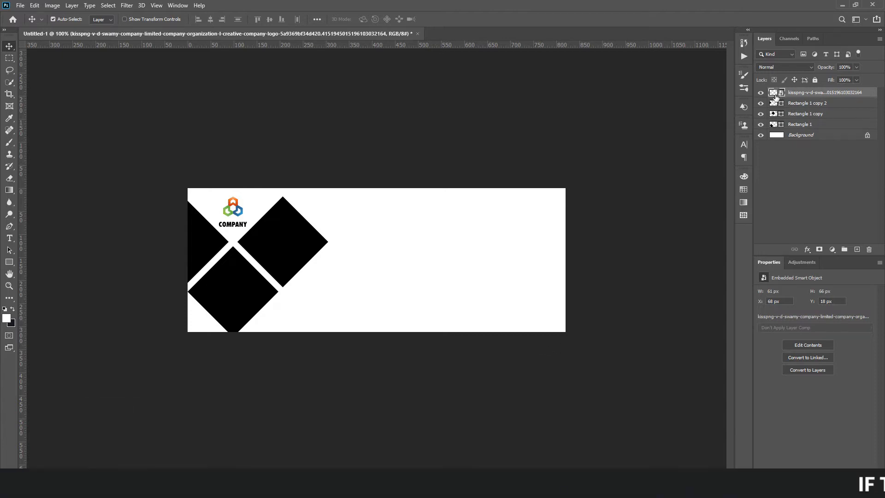
Recolour the diamond at the canvas's left edge with the orange sampled from the company logo
{"action": "double_click", "coordinate": [773, 103]}
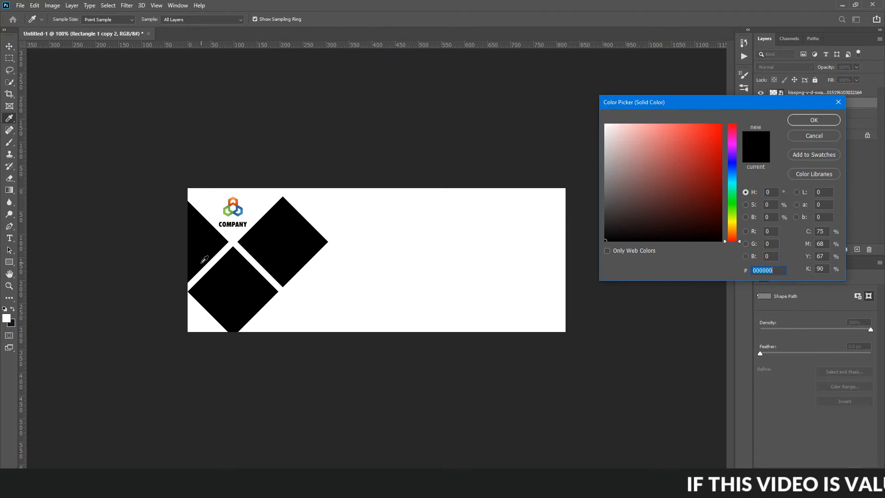
{"action": "left_click", "coordinate": [233, 202]}
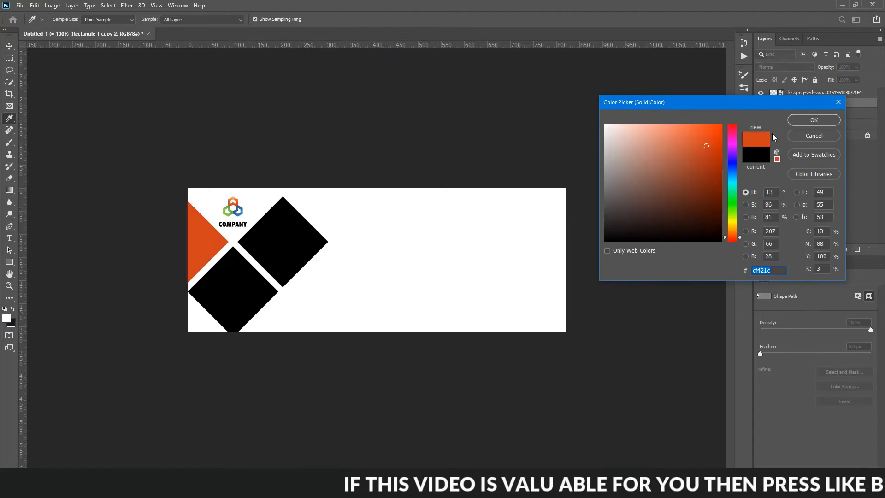
{"action": "left_click", "coordinate": [813, 121]}
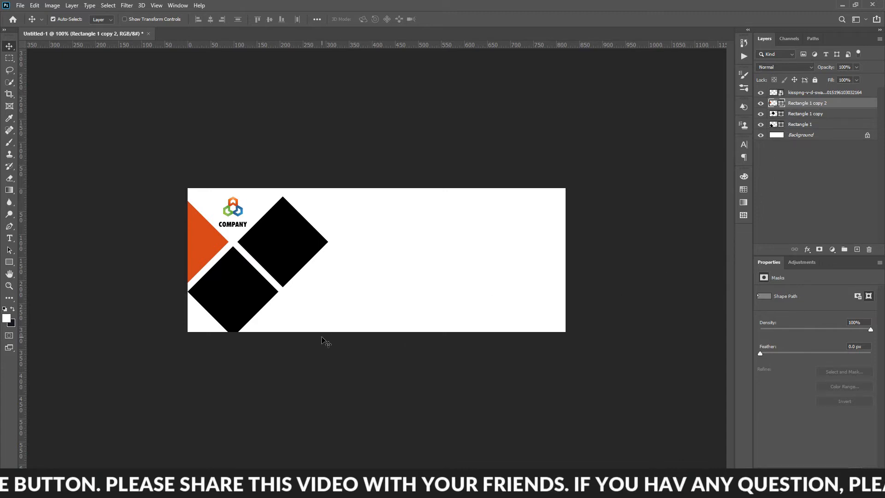
Place the kisspng-businessperson business woman PNG from Downloads as an embedded image at the right end of the banner
{"action": "left_click", "coordinate": [21, 6]}
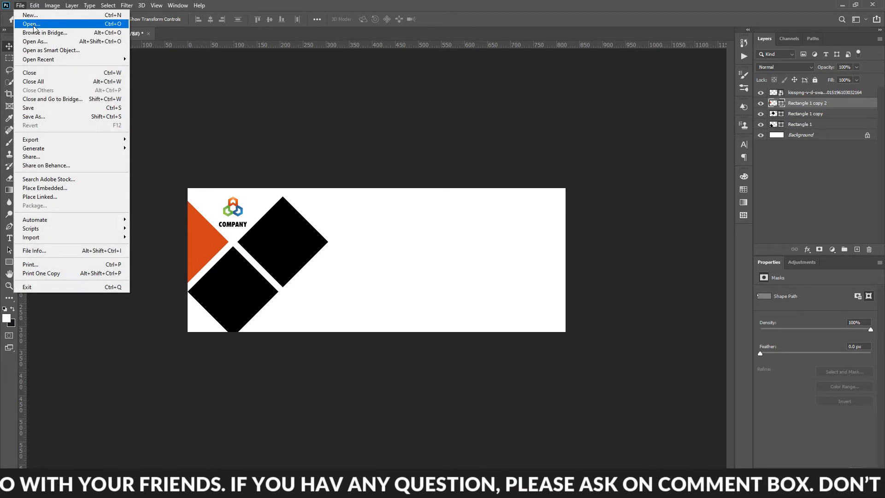
{"action": "left_click", "coordinate": [44, 187]}
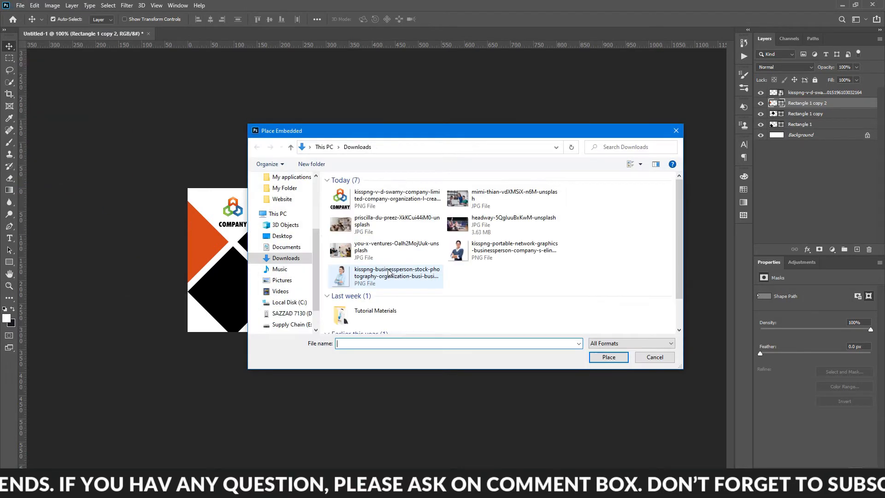
{"action": "double_click", "coordinate": [384, 279]}
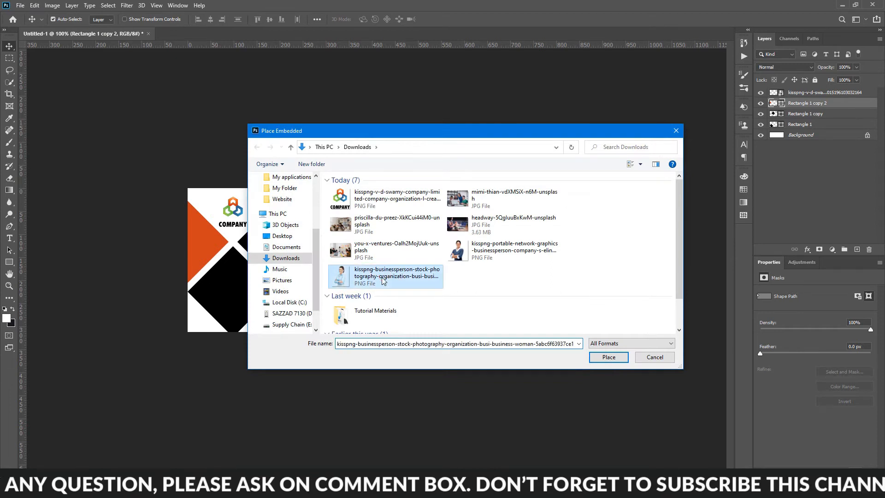
{"action": "left_click_drag", "start_coordinate": [396, 263], "coordinate": [528, 272]}
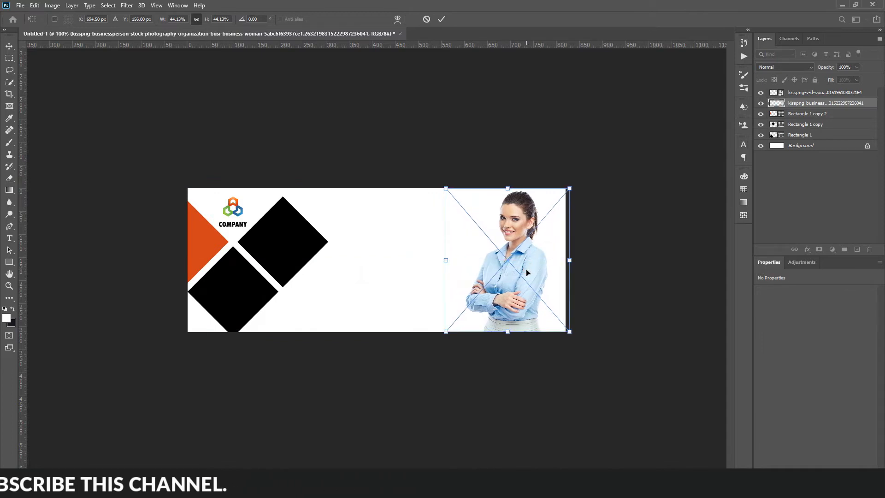
{"action": "left_click", "coordinate": [441, 19]}
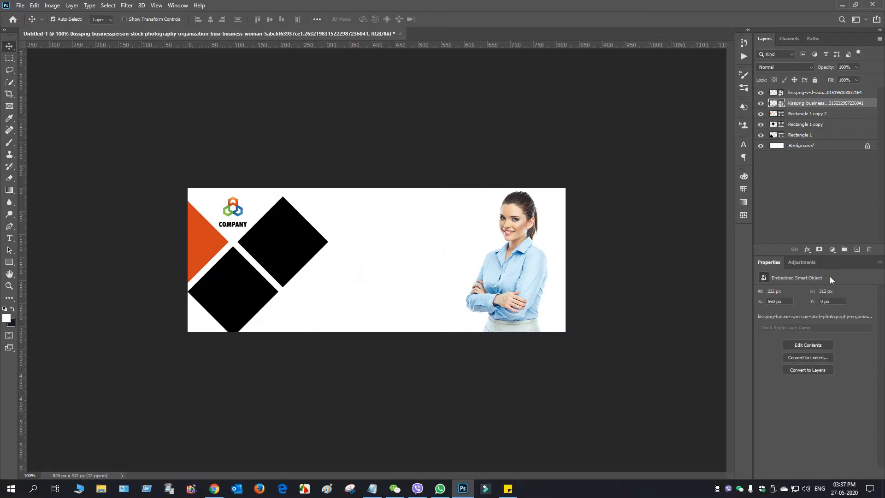
Add a new layer above the orange diamond and draw a square of about 206 × 206 px beside the woman
{"action": "left_click", "coordinate": [810, 115]}
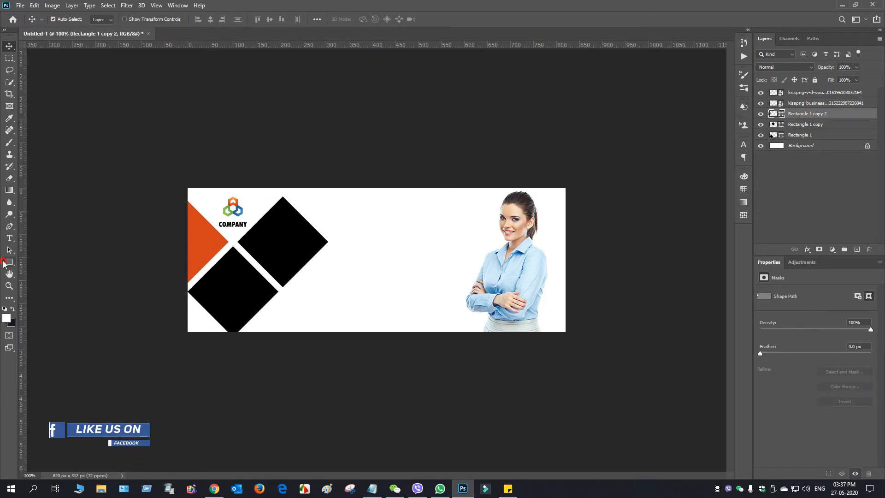
{"action": "left_click_drag", "start_coordinate": [9, 262], "coordinate": [35, 272]}
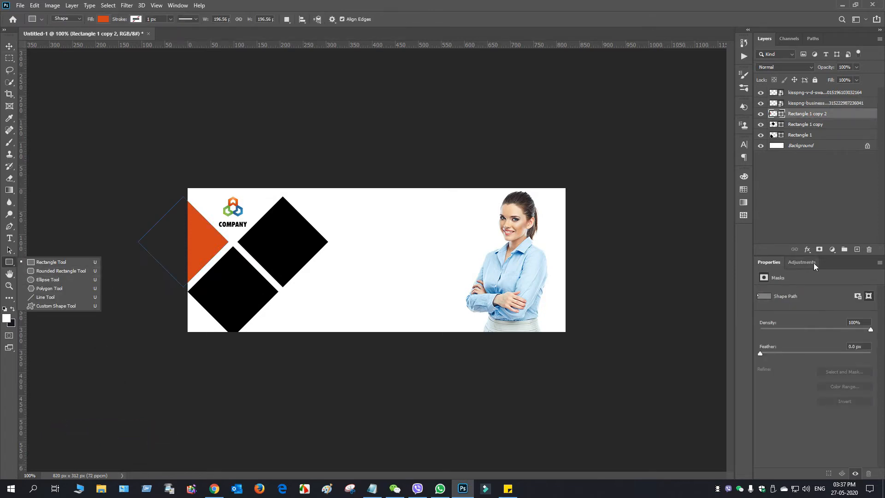
{"action": "left_click", "coordinate": [856, 249]}
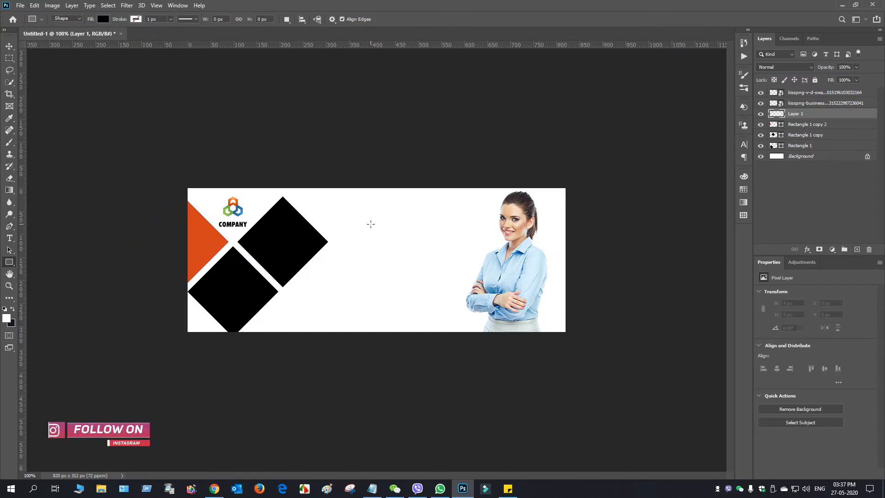
{"action": "left_click_drag", "start_coordinate": [370, 223], "coordinate": [465, 318]}
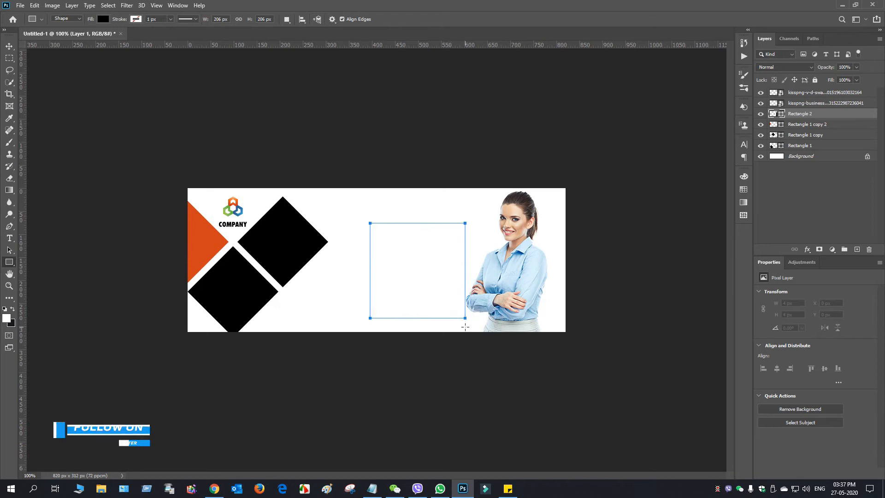
Give the new square no fill and an orange stroke about 8.2 px wide
{"action": "left_click", "coordinate": [102, 19]}
{"action": "left_click", "coordinate": [50, 36]}
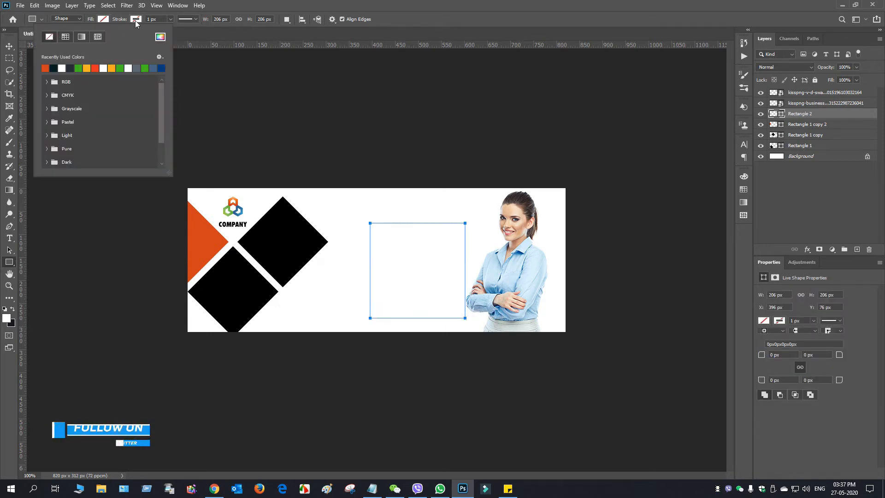
{"action": "left_click", "coordinate": [135, 19]}
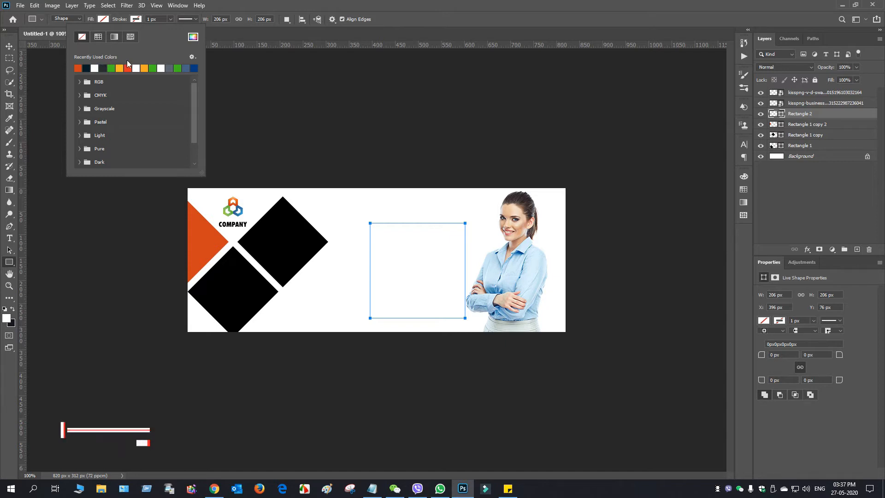
{"action": "left_click", "coordinate": [84, 68]}
{"action": "left_click", "coordinate": [79, 68]}
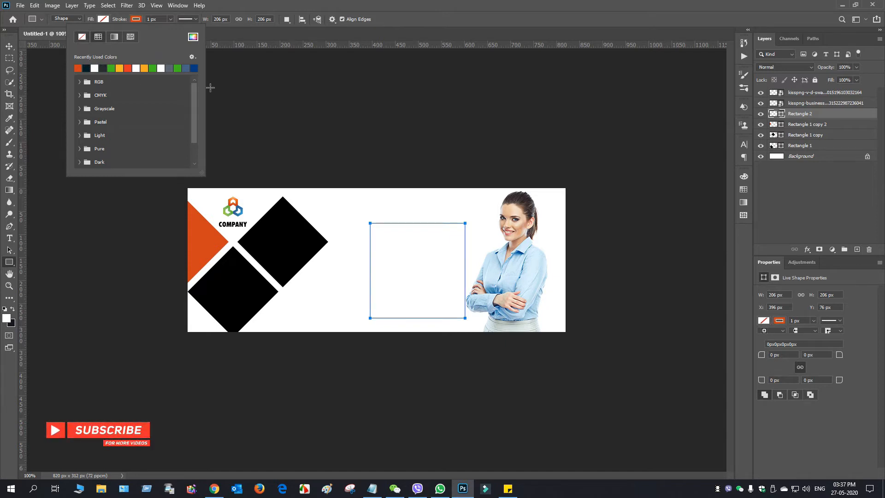
{"action": "left_click", "coordinate": [170, 20]}
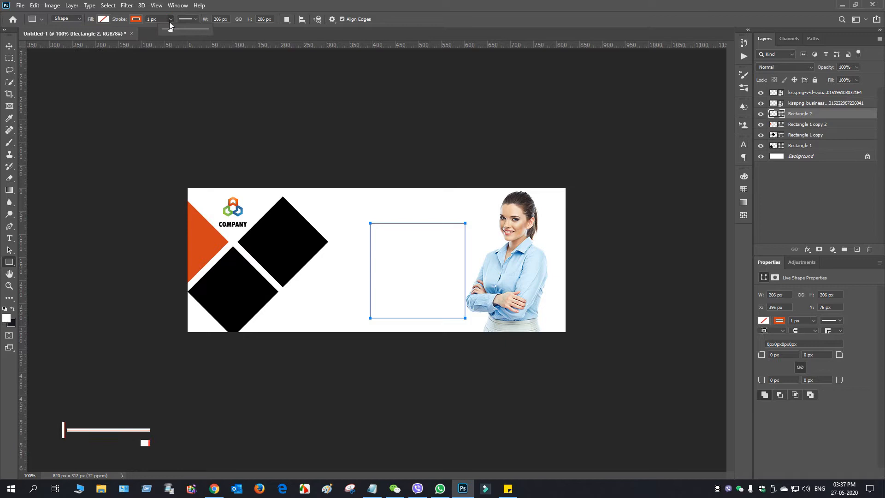
{"action": "left_click_drag", "start_coordinate": [172, 31], "coordinate": [173, 31]}
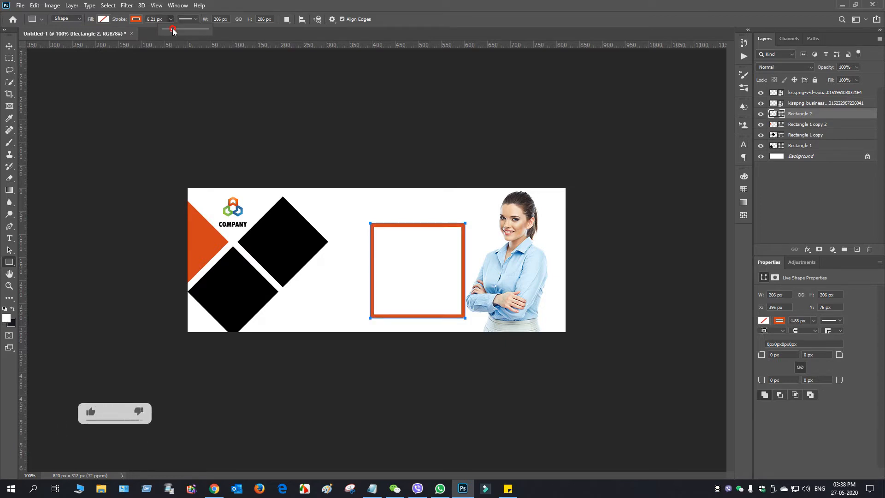
Rotate the outlined square by -45° and move it behind the woman at the right end of the banner
{"action": "left_click", "coordinate": [9, 46]}
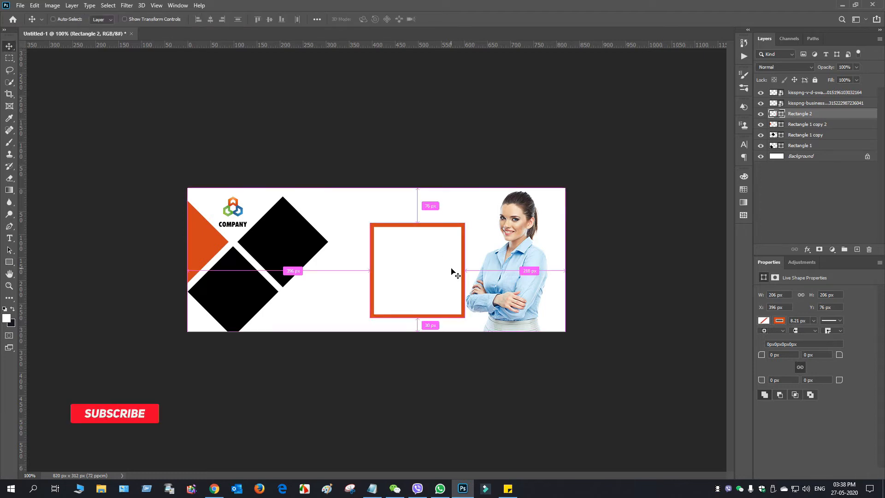
{"action": "key", "text": "ctrl+t"}
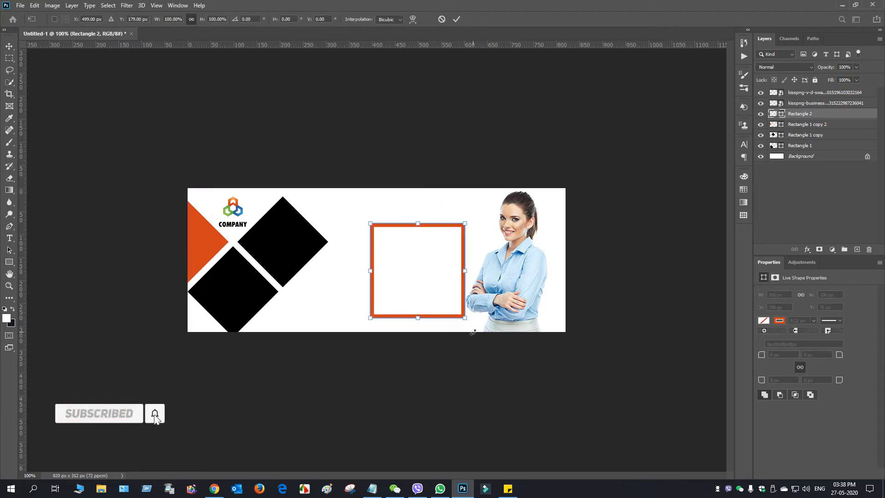
{"action": "left_click_drag", "start_coordinate": [472, 331], "coordinate": [506, 271]}
{"action": "left_click_drag", "start_coordinate": [445, 256], "coordinate": [528, 274]}
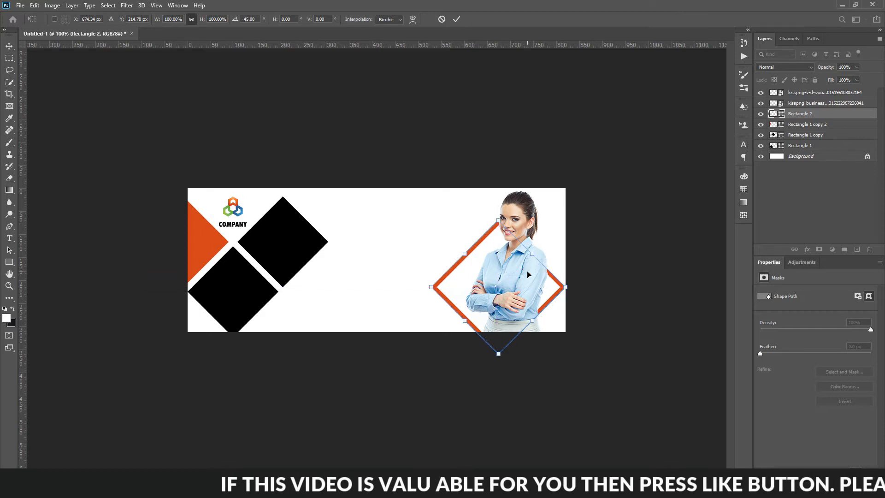
{"action": "left_click", "coordinate": [456, 19]}
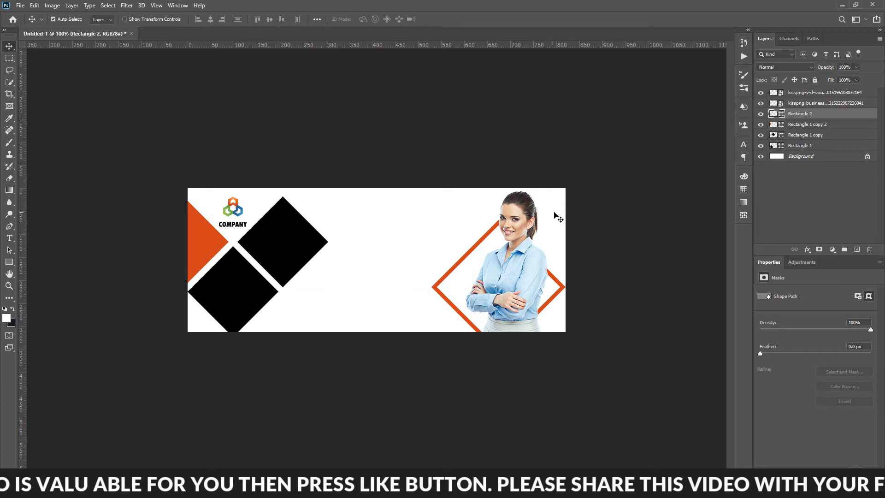
Duplicate the orange outlined diamond straight upward so the copy overlaps the original behind the woman
{"action": "left_click_drag", "start_coordinate": [555, 281], "coordinate": [557, 250]}
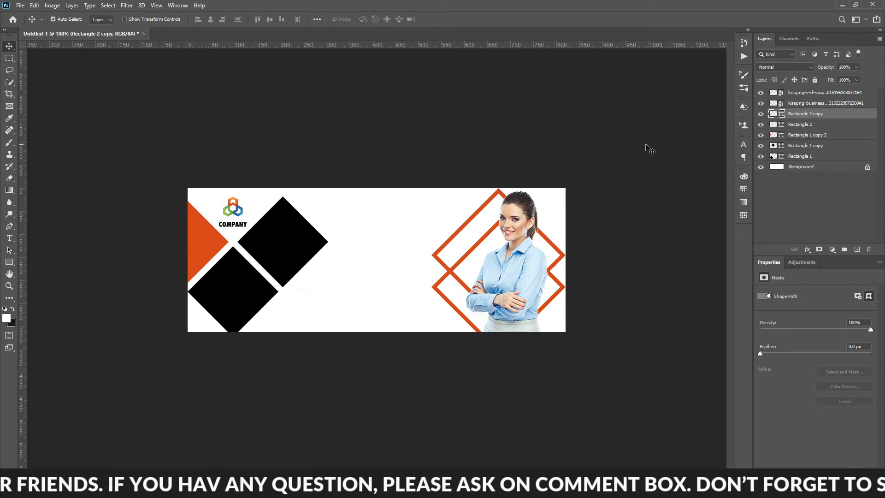
Group the two orange outlined diamond layers and add a layer mask to the group
{"action": "left_click", "coordinate": [832, 128], "text": "ctrl"}
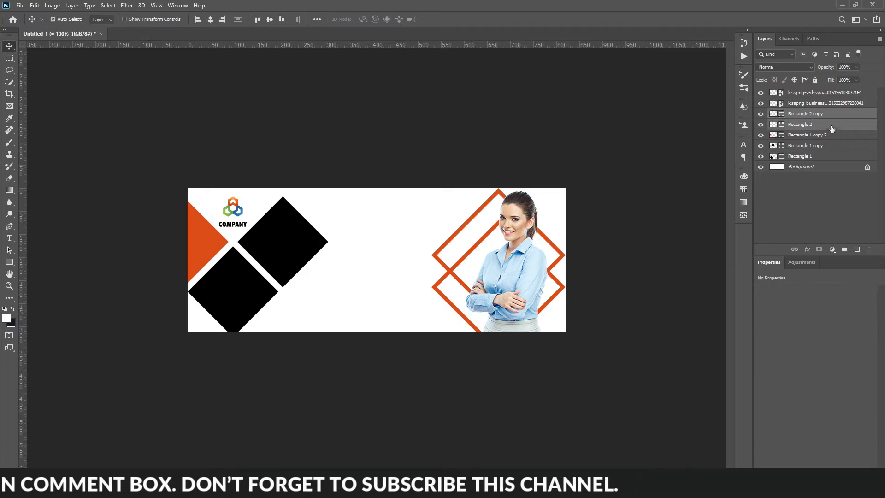
{"action": "key", "text": "ctrl+g"}
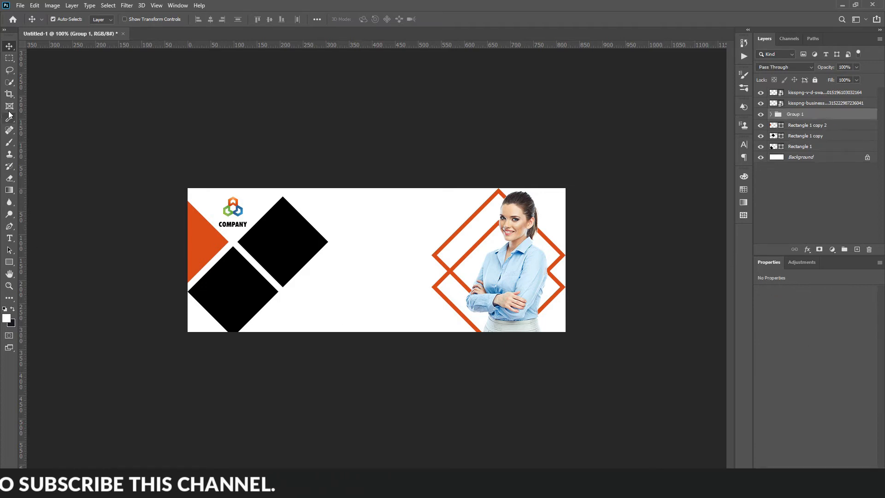
{"action": "left_click", "coordinate": [9, 58]}
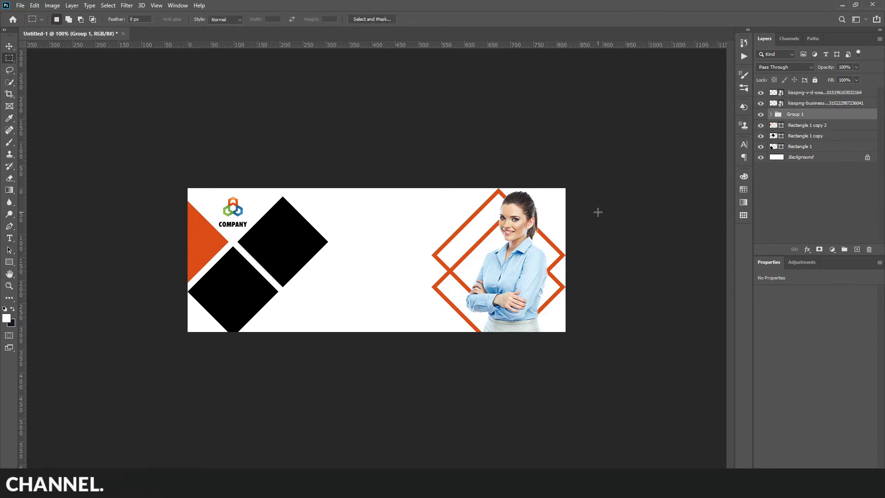
{"action": "left_click", "coordinate": [818, 249]}
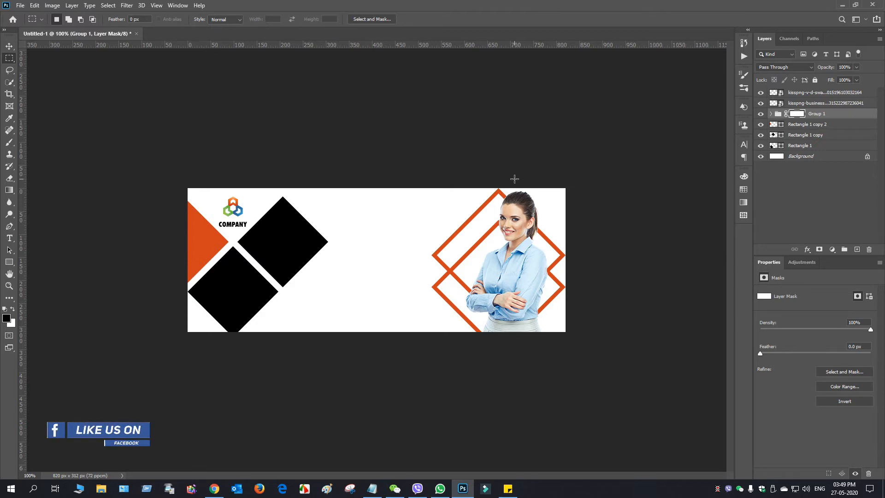
Mask out the diamonds' right half by filling the area from the woman's middle to the banner's right edge with black, and deselect
{"action": "left_click_drag", "start_coordinate": [515, 179], "coordinate": [587, 347]}
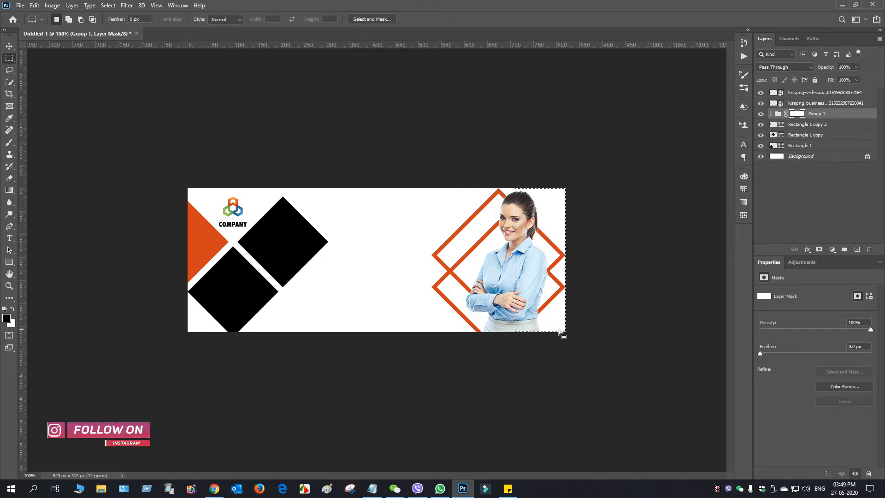
{"action": "key", "text": "alt+BackSpace"}
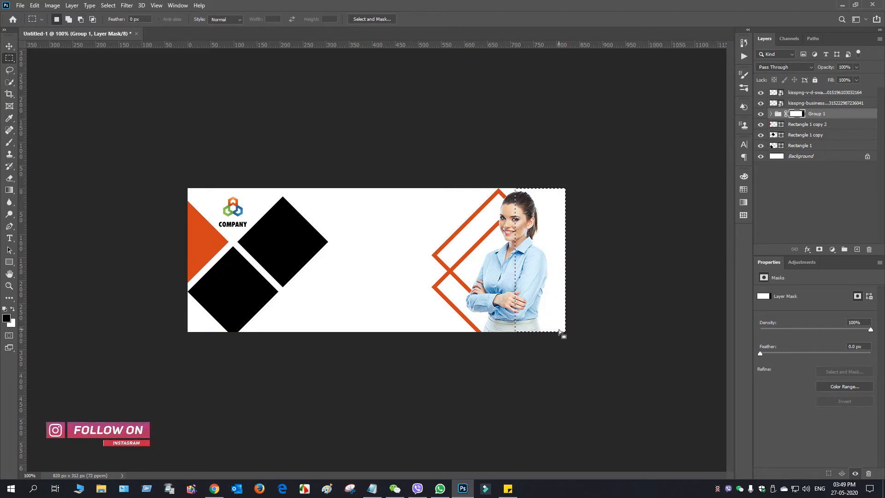
{"action": "left_click", "coordinate": [108, 5]}
{"action": "left_click", "coordinate": [115, 24]}
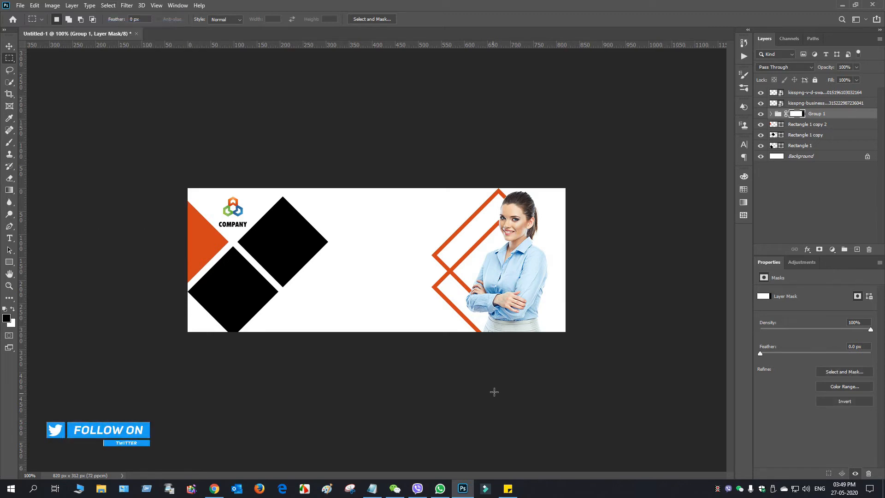
{"action": "left_click", "coordinate": [761, 114]}
{"action": "left_click", "coordinate": [761, 114]}
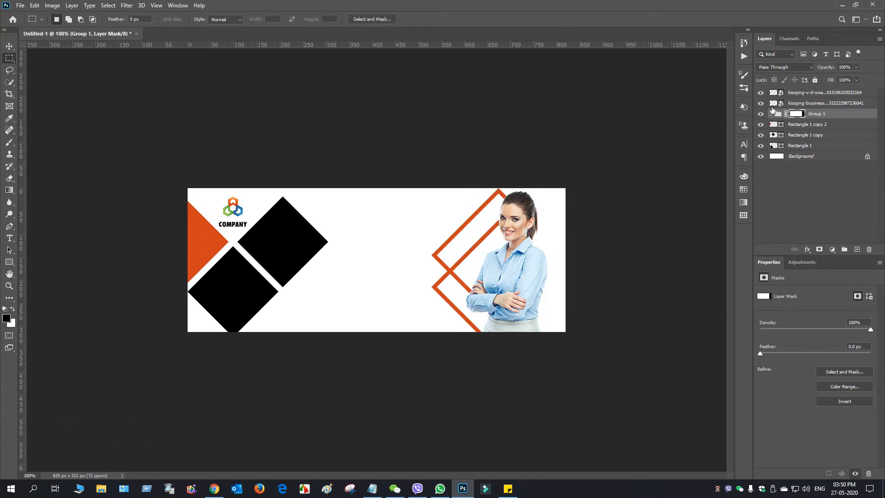
{"action": "left_click", "coordinate": [765, 104]}
{"action": "left_click", "coordinate": [766, 105]}
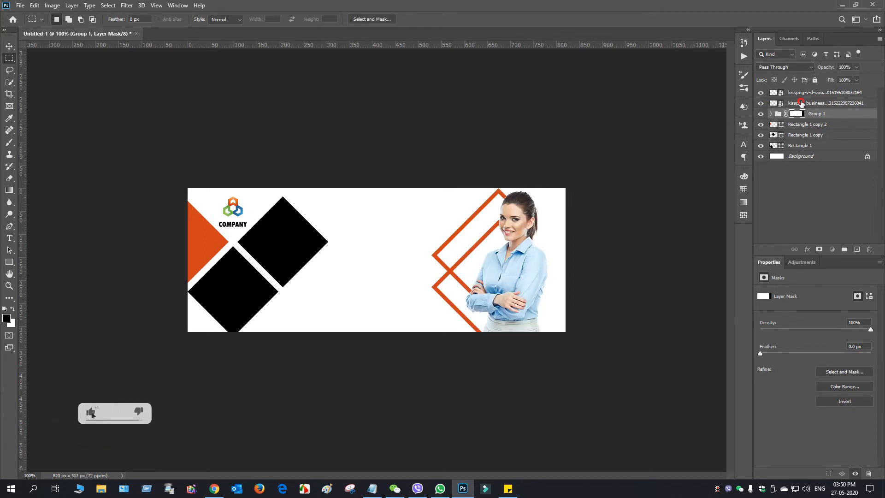
Move the woman and the masked diamond group together to the right, close to the banner's right edge
{"action": "left_click", "coordinate": [801, 103]}
{"action": "left_click", "coordinate": [848, 119], "text": "shift"}
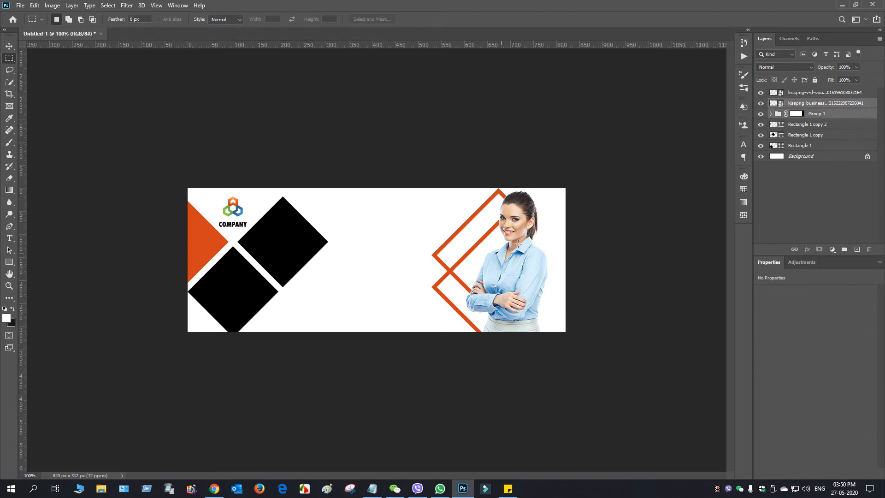
{"action": "left_click", "coordinate": [9, 46]}
{"action": "left_click_drag", "start_coordinate": [512, 268], "coordinate": [529, 269]}
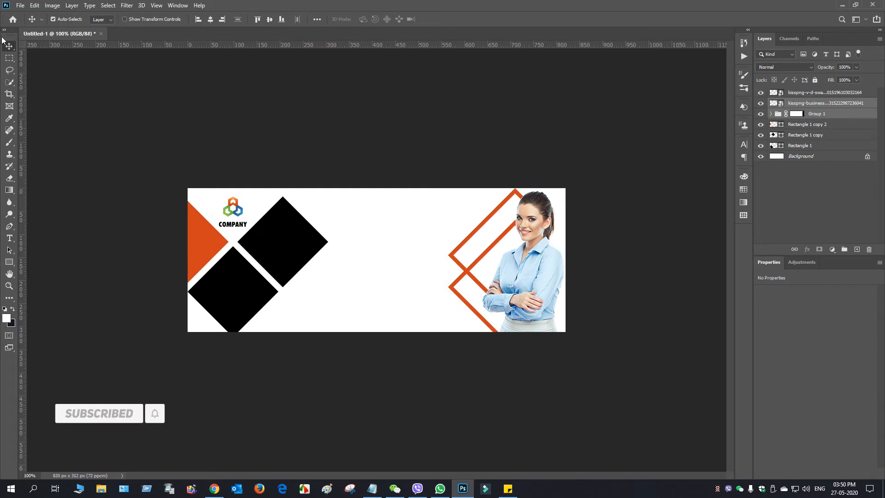
With the logo layer selected, place two vertical guides bounding the empty middle area and a horizontal guide near the banner's upper edge
{"action": "left_click", "coordinate": [827, 94]}
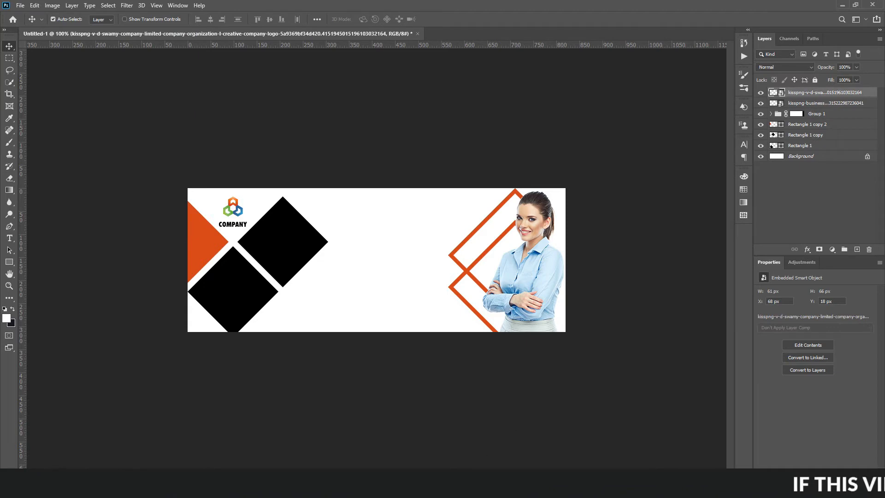
{"action": "left_click_drag", "start_coordinate": [22, 245], "coordinate": [333, 258]}
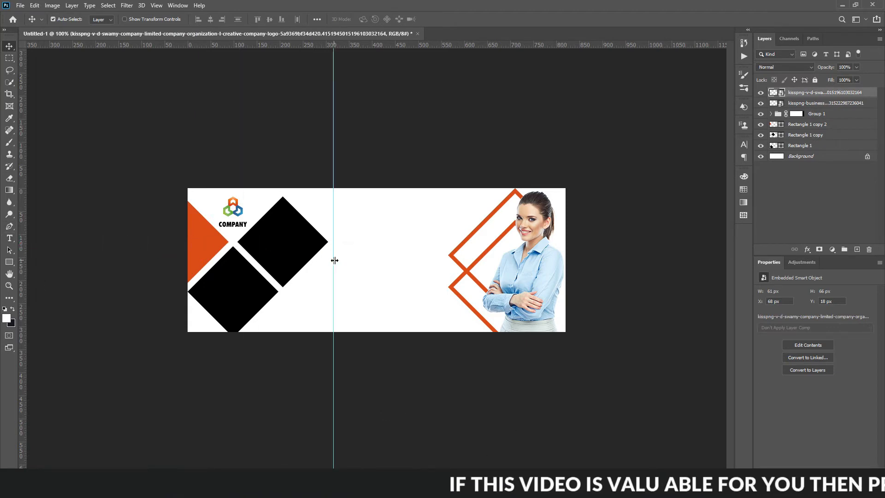
{"action": "left_click_drag", "start_coordinate": [25, 279], "coordinate": [443, 275]}
{"action": "left_click_drag", "start_coordinate": [401, 43], "coordinate": [424, 202]}
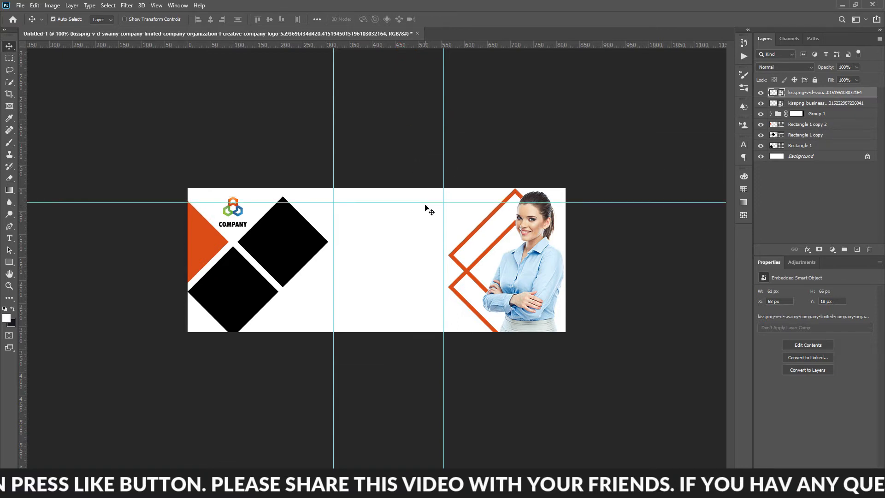
Switch to Notepad and copy the two lines "We Provide" and "Best Solutions"
{"action": "key", "text": "alt+Tab"}
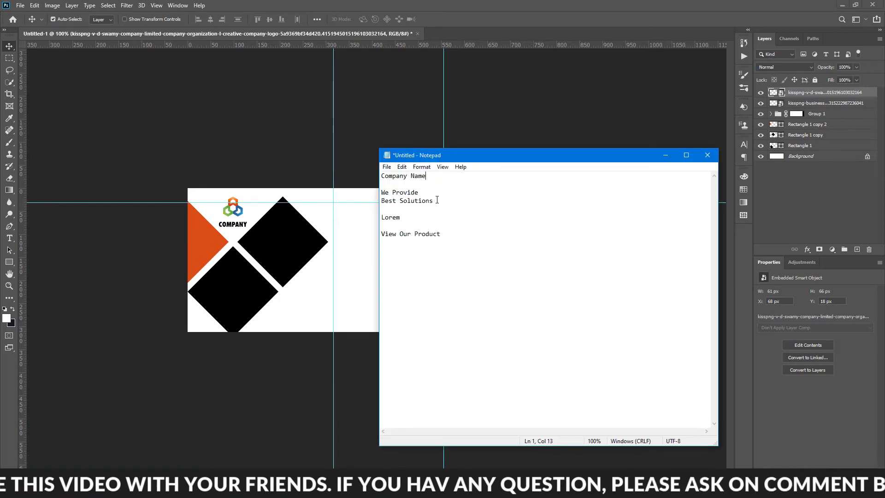
{"action": "left_click_drag", "start_coordinate": [436, 200], "coordinate": [379, 187]}
{"action": "key", "text": "ctrl+c"}
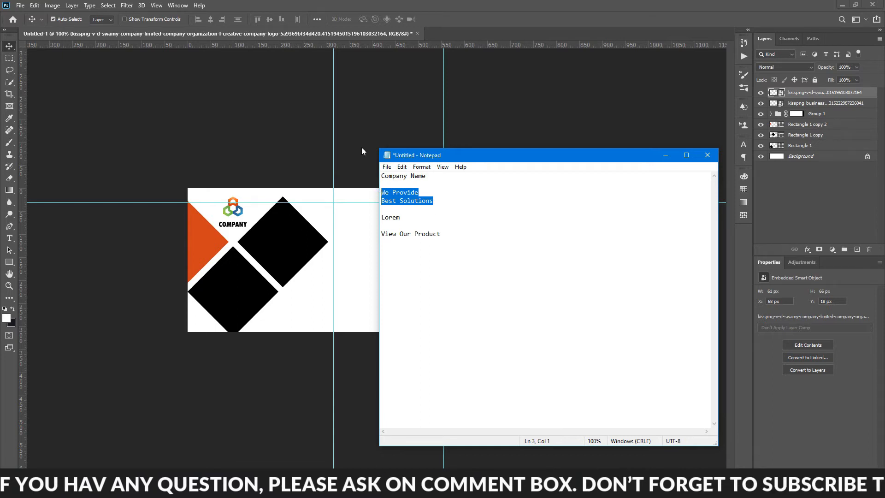
Back in Photoshop, paste the copied lines as a new text layer between the vertical guides, centre-align them and move them up to the horizontal guide
{"action": "left_click", "coordinate": [8, 241]}
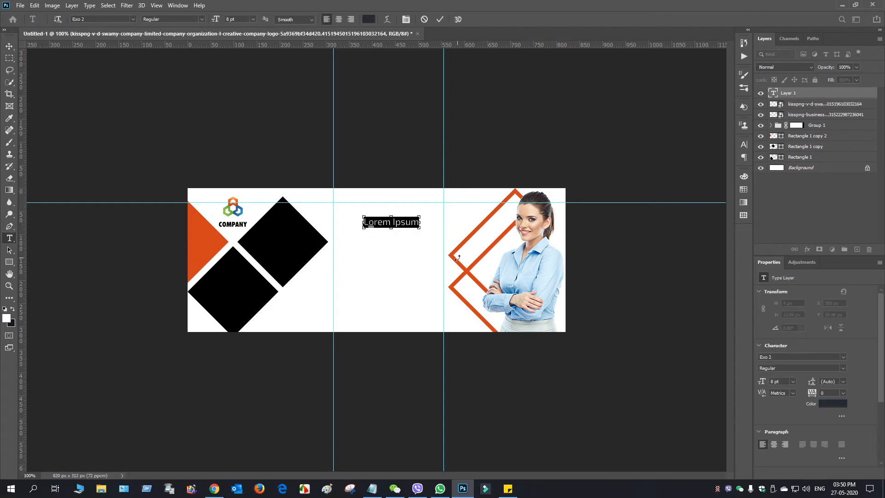
{"action": "key", "text": "ctrl+v"}
{"action": "key", "text": "ctrl+a"}
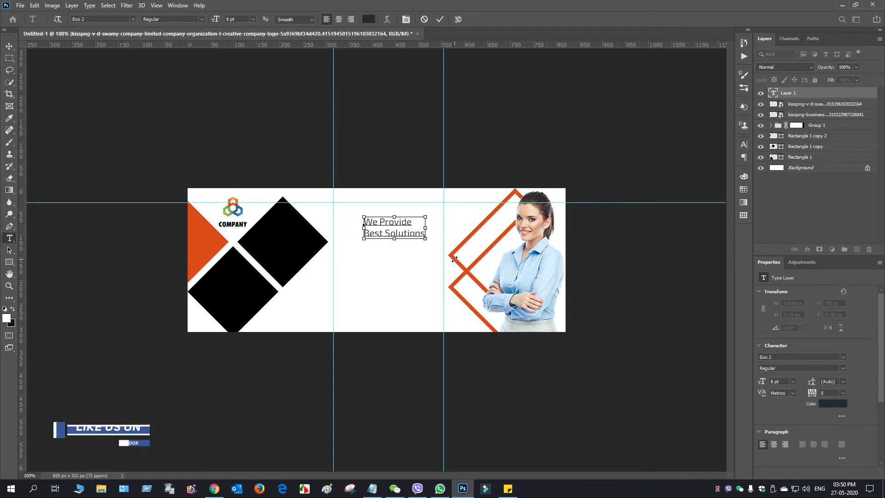
{"action": "left_click", "coordinate": [339, 19]}
{"action": "left_click_drag", "start_coordinate": [394, 247], "coordinate": [395, 237]}
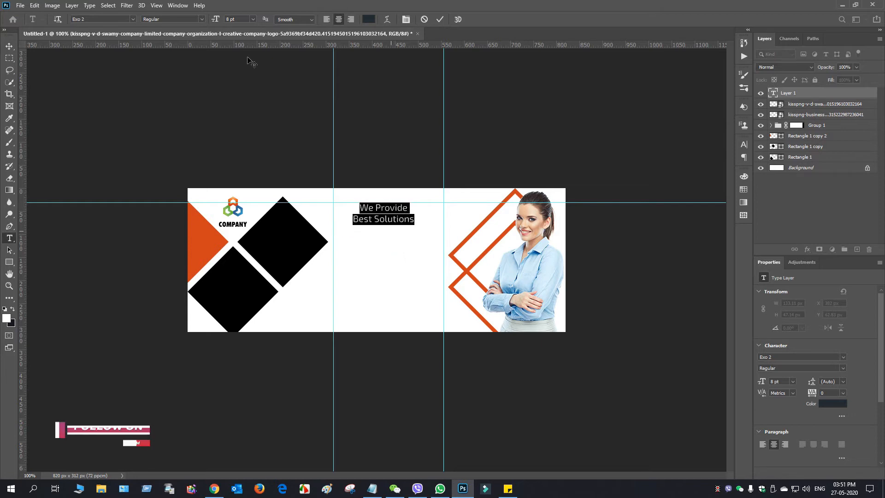
Format the headline as Exo 2 Bold in All Caps at 11 pt and reposition it centred between the vertical guides
{"action": "left_click", "coordinate": [202, 21]}
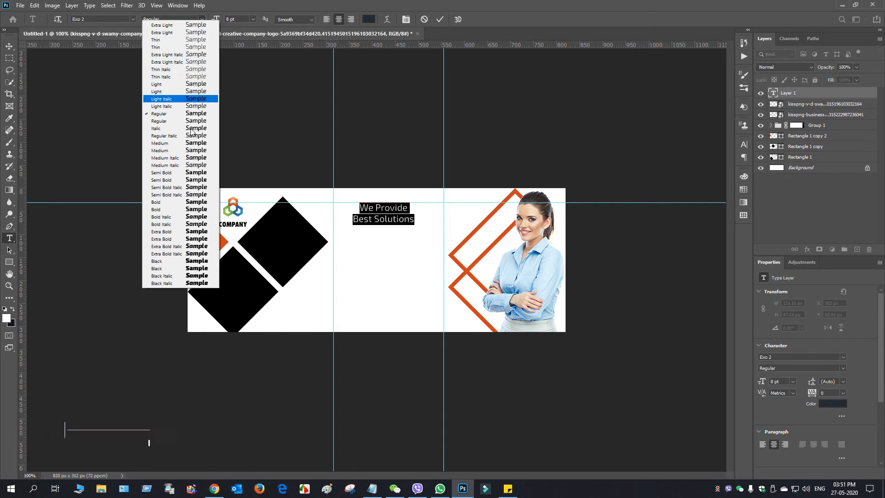
{"action": "left_click", "coordinate": [184, 203]}
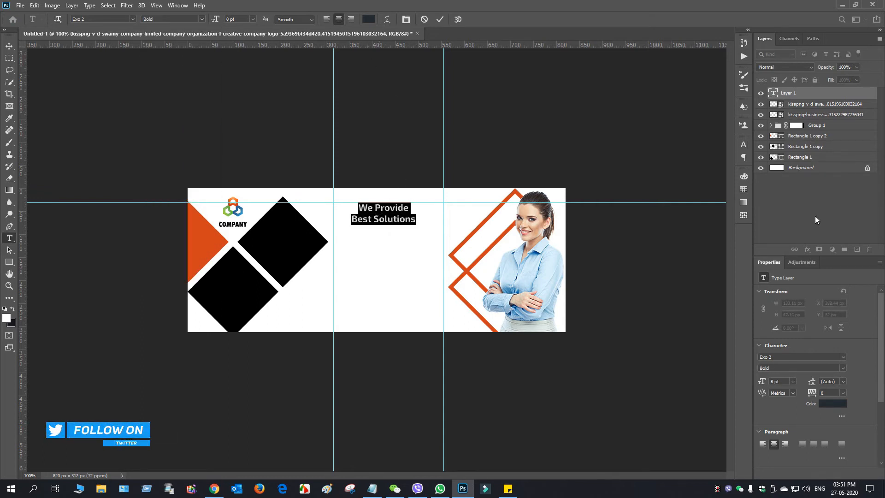
{"action": "left_click", "coordinate": [743, 146]}
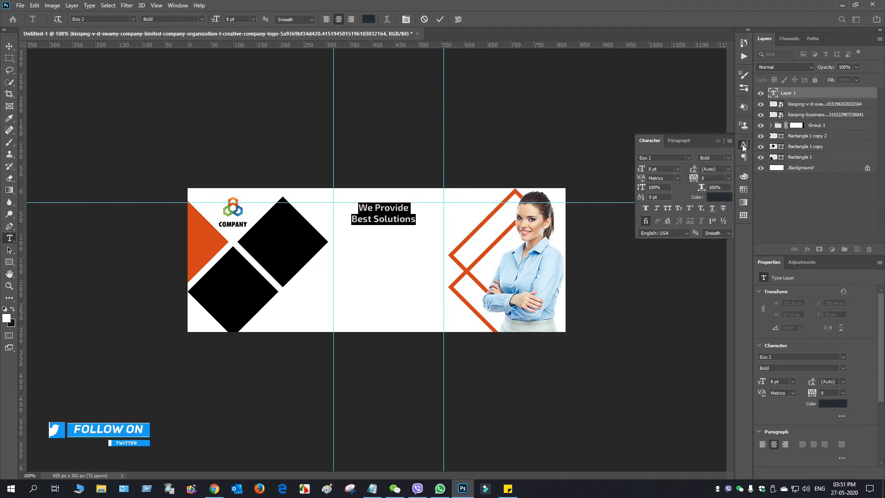
{"action": "left_click", "coordinate": [667, 208]}
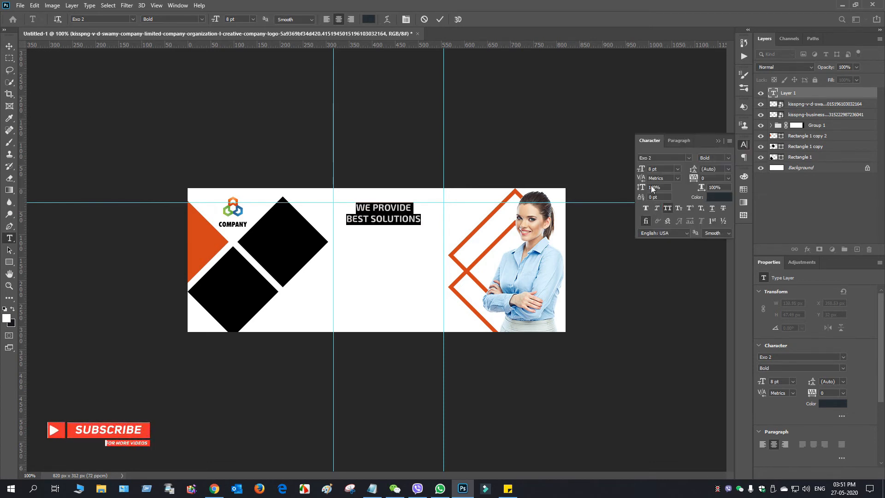
{"action": "left_click_drag", "start_coordinate": [639, 170], "coordinate": [641, 169]}
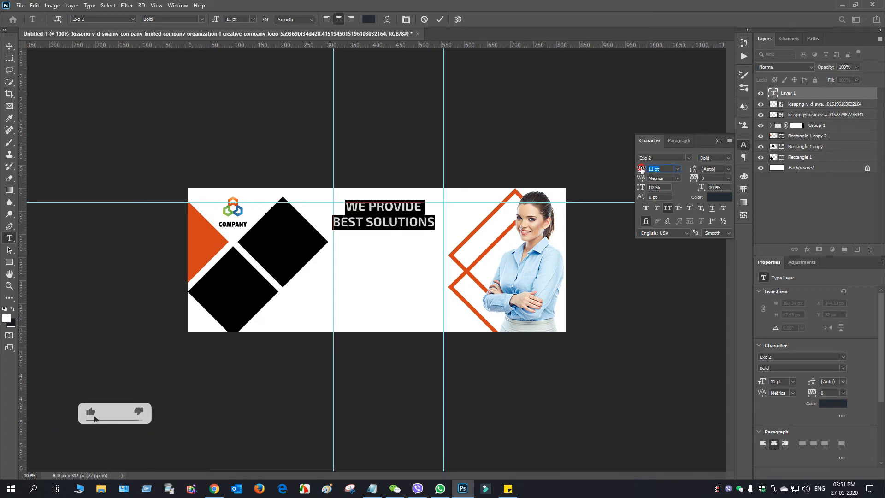
{"action": "left_click_drag", "start_coordinate": [392, 239], "coordinate": [397, 242]}
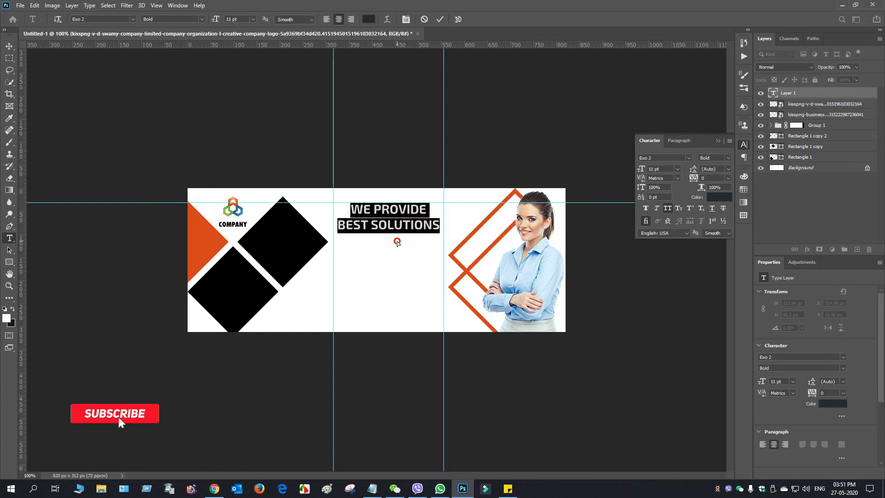
Colour the word "SOLUTIONS" orange #cf421c, sampled from the orange diamond at the banner's left edge
{"action": "left_click", "coordinate": [401, 225]}
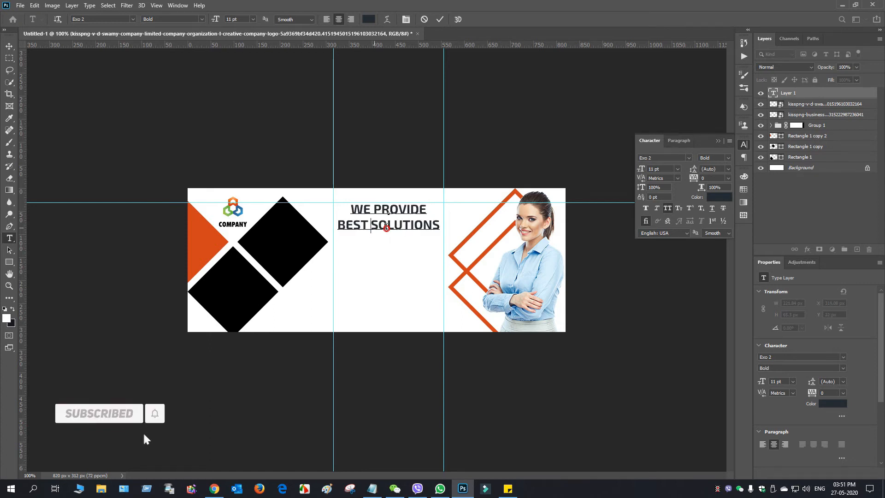
{"action": "left_click_drag", "start_coordinate": [371, 226], "coordinate": [438, 228]}
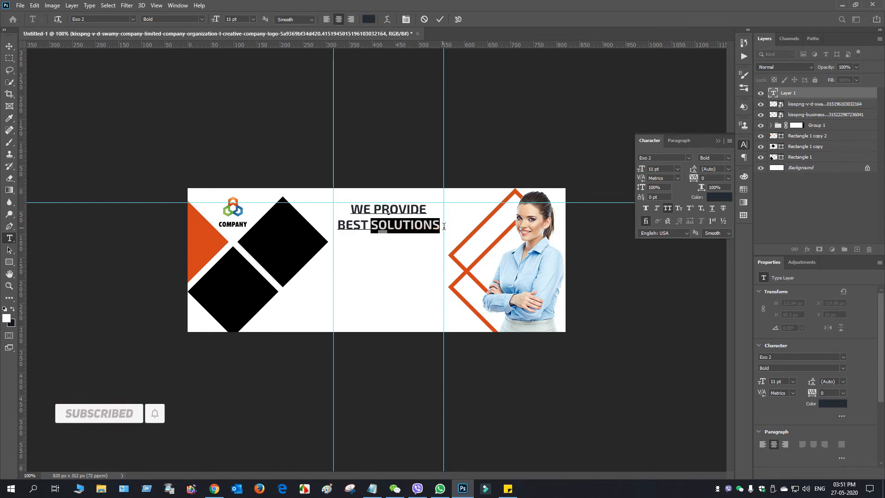
{"action": "left_click", "coordinate": [369, 19]}
{"action": "left_click", "coordinate": [207, 243]}
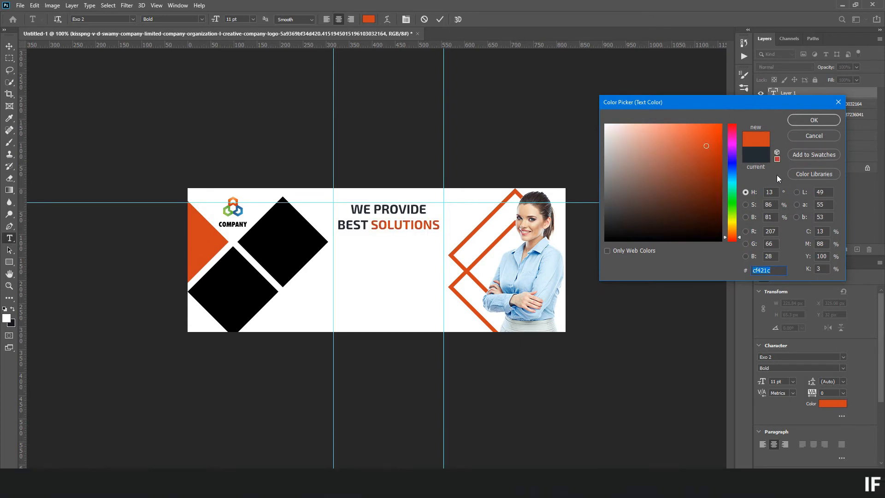
{"action": "left_click", "coordinate": [823, 117]}
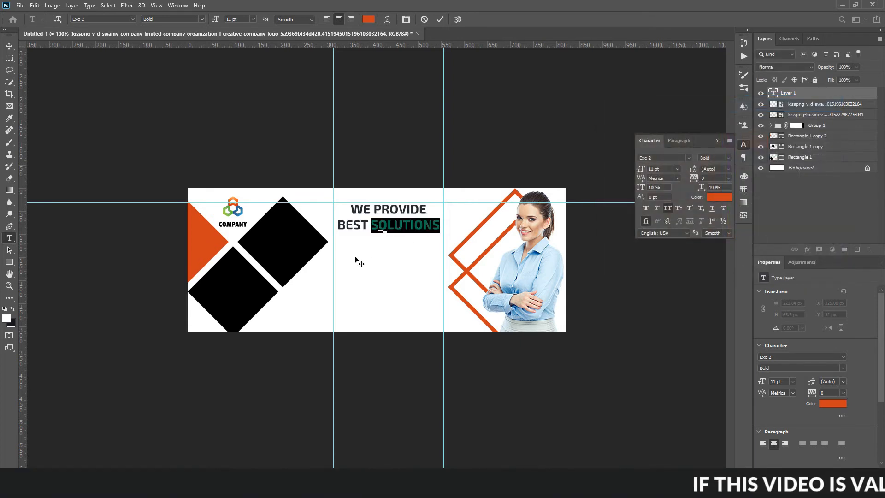
Try the Extra Bold style on the entire two-line headline and settle on Black
{"action": "left_click", "coordinate": [352, 211]}
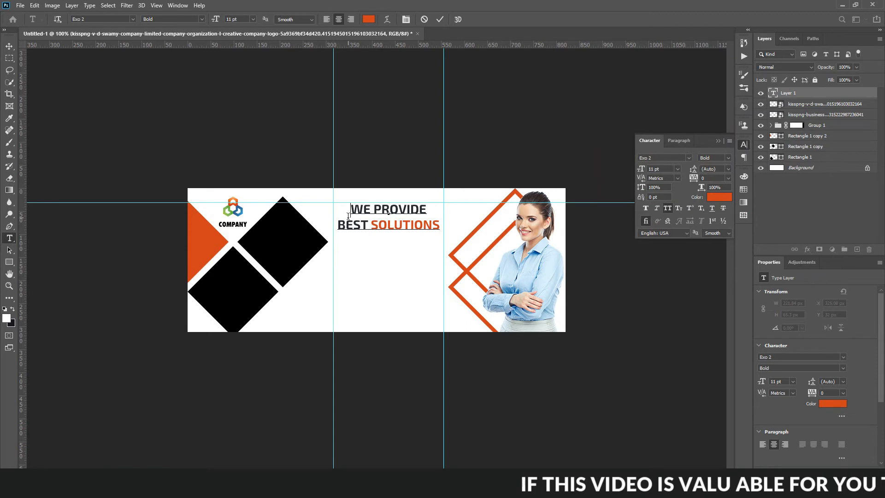
{"action": "left_click_drag", "start_coordinate": [352, 211], "coordinate": [463, 228]}
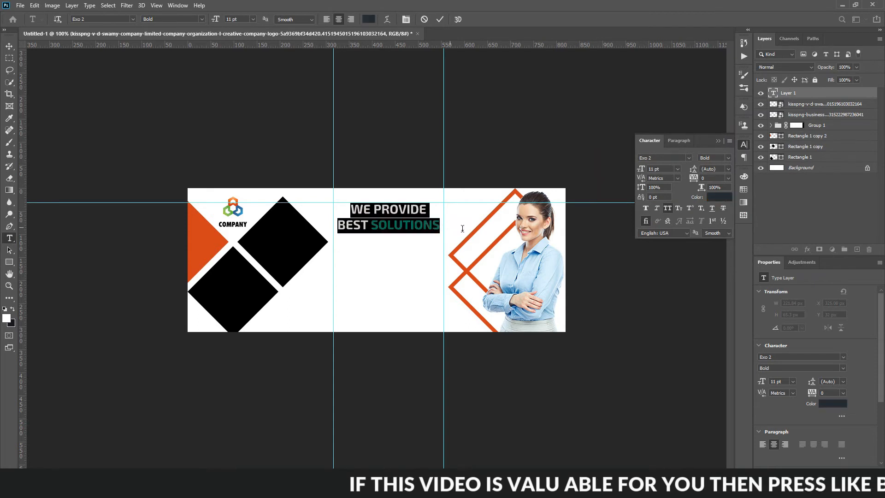
{"action": "left_click", "coordinate": [729, 157]}
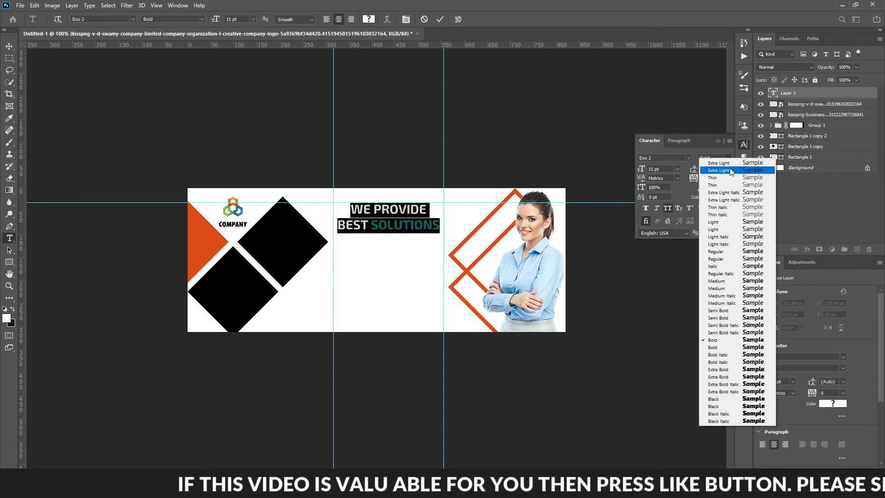
{"action": "left_click", "coordinate": [720, 377]}
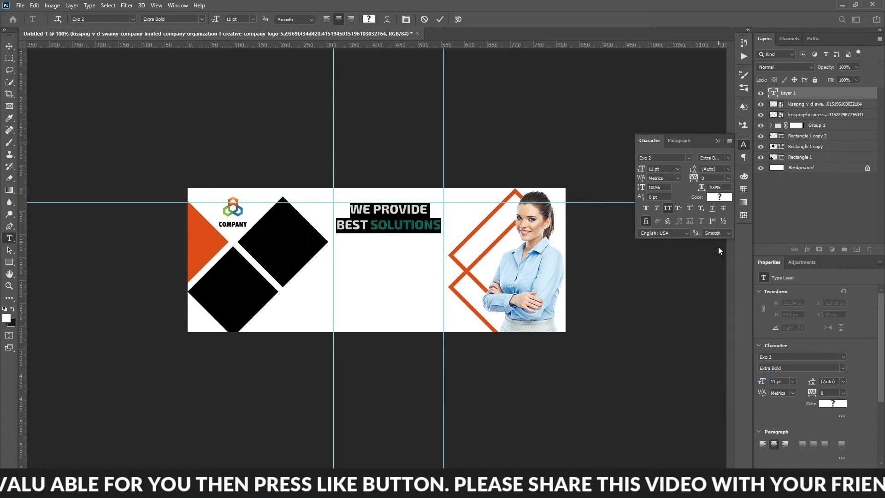
{"action": "left_click", "coordinate": [729, 157]}
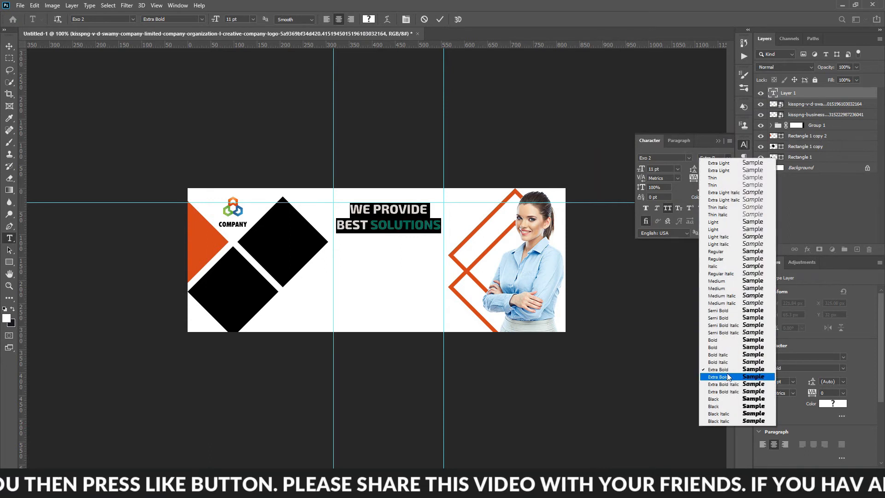
{"action": "left_click", "coordinate": [721, 399]}
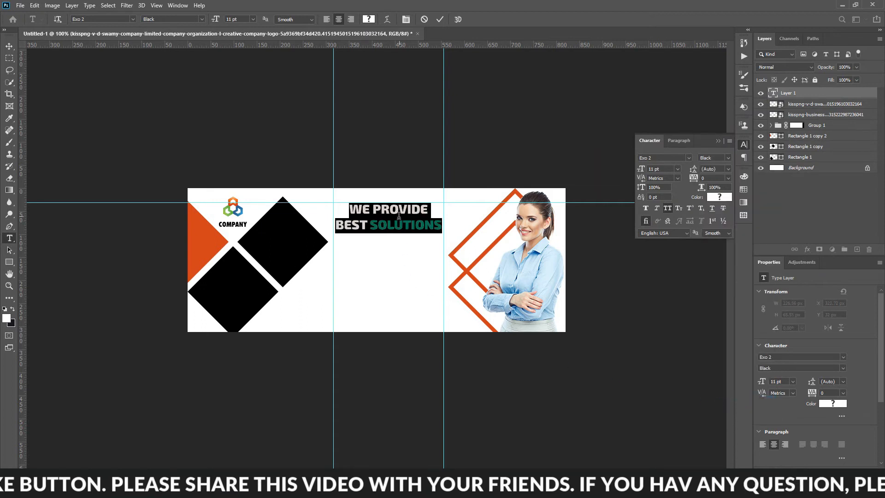
Commit the headline and add a Lorem ipsum paragraph text box about 229 × 81 px below it, between the vertical guides
{"action": "left_click", "coordinate": [441, 20]}
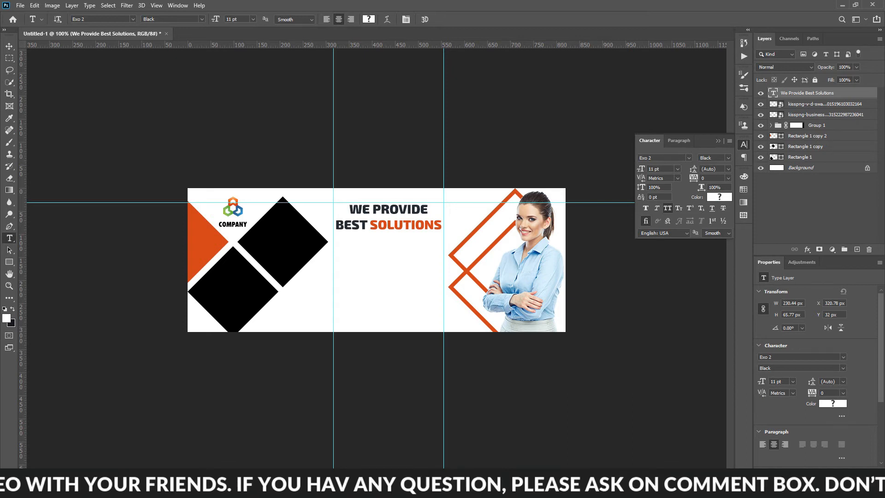
{"action": "key", "text": "alt+Tab"}
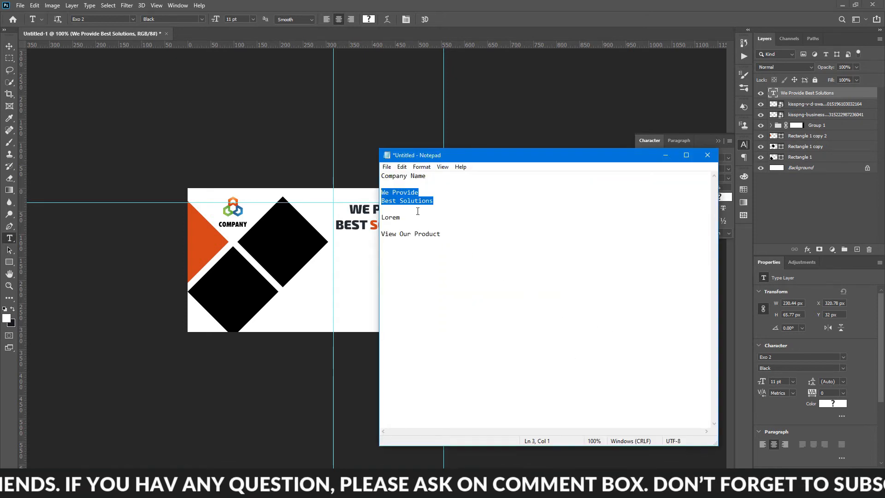
{"action": "left_click", "coordinate": [666, 155]}
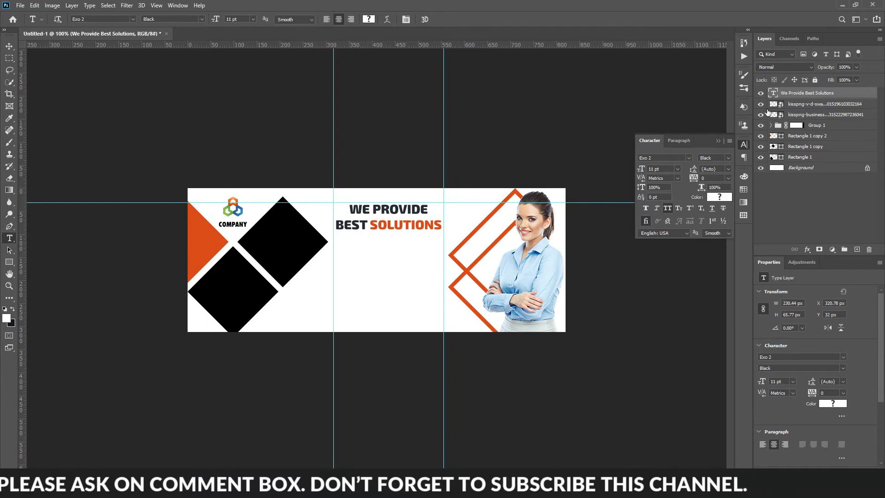
{"action": "left_click", "coordinate": [779, 105]}
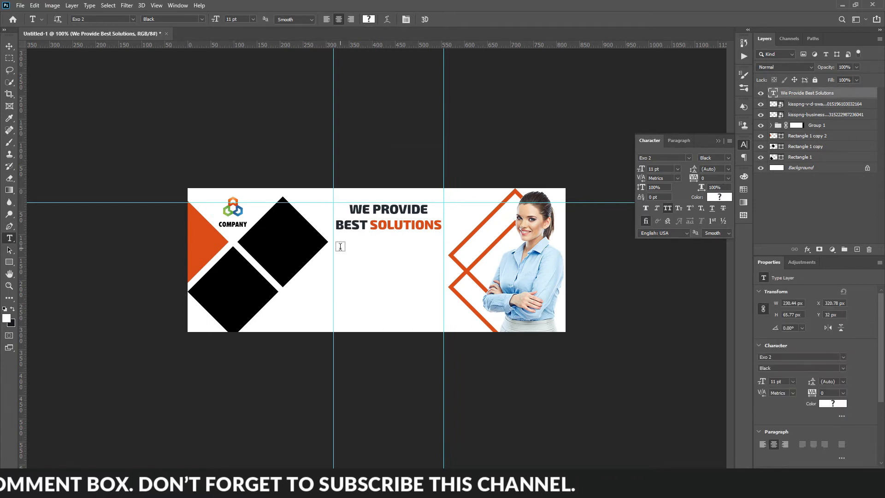
{"action": "left_click_drag", "start_coordinate": [335, 241], "coordinate": [439, 278]}
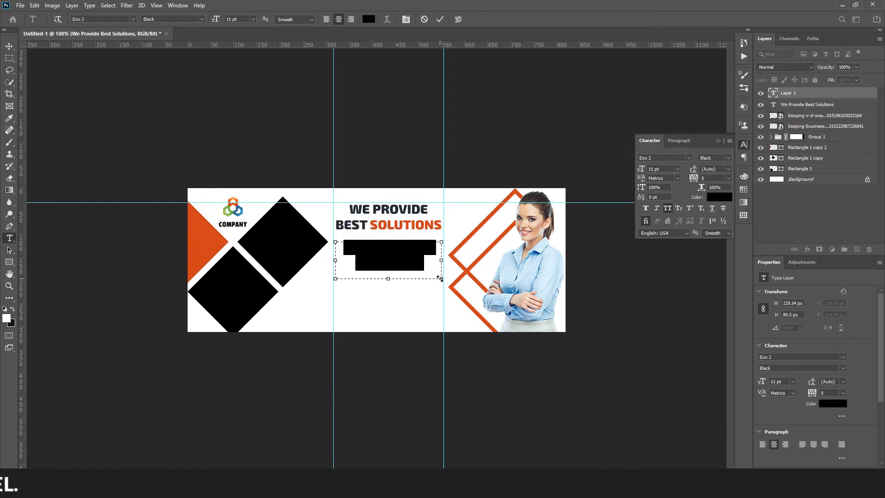
Format the placeholder paragraph as Exo 2 Light at 6 pt with All Caps turned off
{"action": "left_click", "coordinate": [717, 157]}
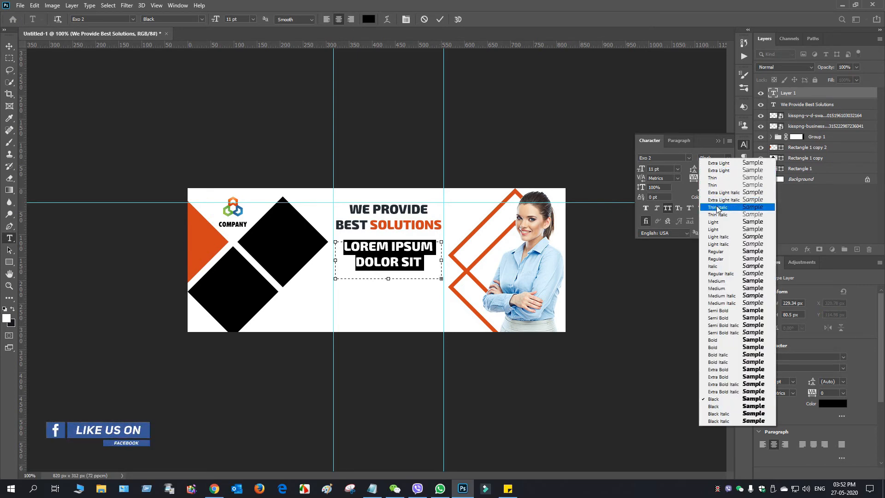
{"action": "left_click", "coordinate": [714, 227]}
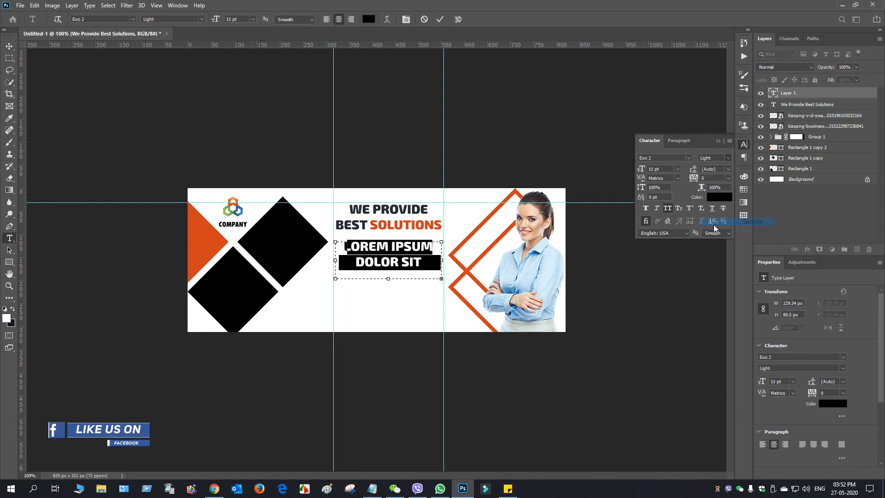
{"action": "left_click", "coordinate": [667, 208]}
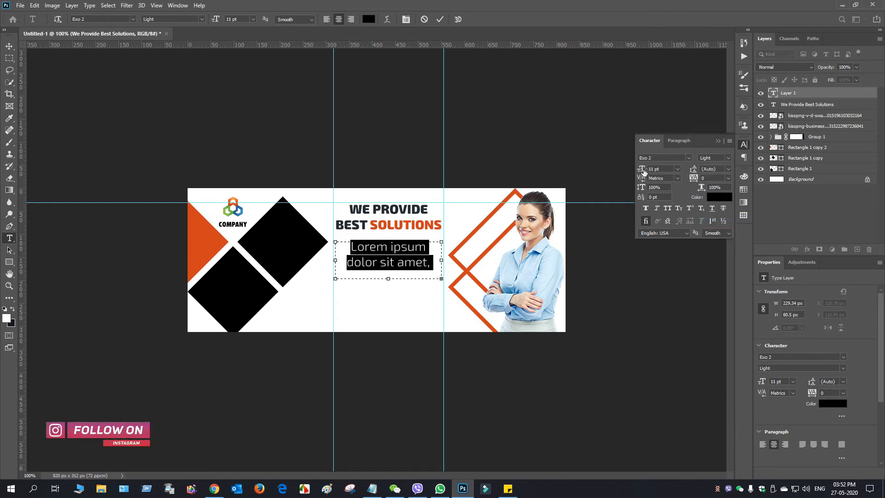
{"action": "left_click_drag", "start_coordinate": [642, 169], "coordinate": [640, 168]}
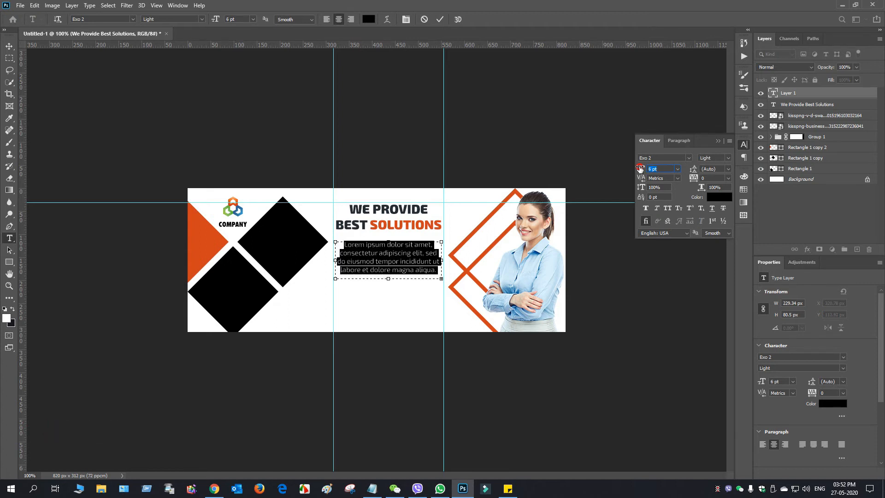
{"action": "left_click", "coordinate": [718, 141]}
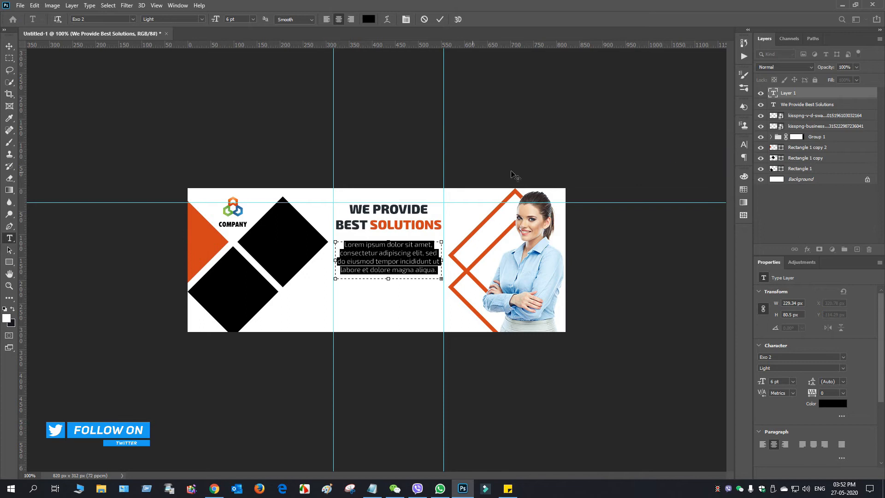
Move the placeholder paragraph slightly up, closer beneath the headline
{"action": "left_click", "coordinate": [9, 46]}
{"action": "left_click", "coordinate": [371, 258]}
{"action": "left_click_drag", "start_coordinate": [371, 257], "coordinate": [390, 266]}
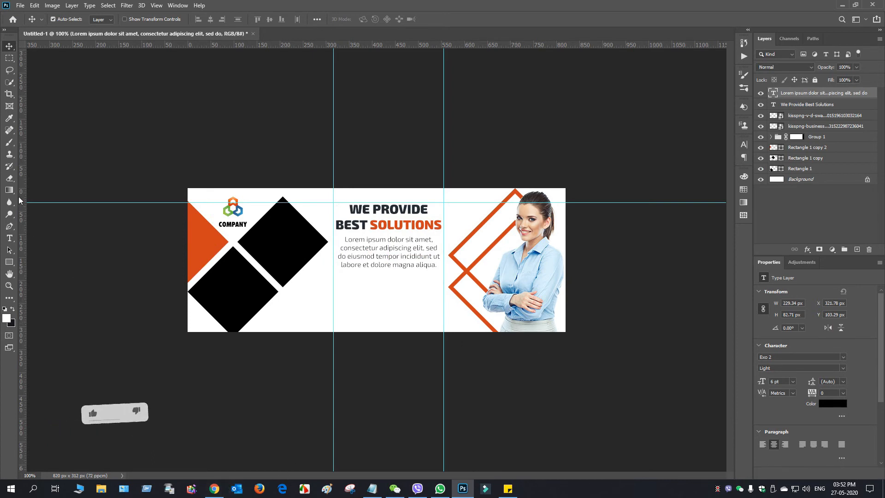
Draw a rectangle about 208 × 40 px below the paragraph between the vertical guides and fill it with the recently used orange
{"action": "left_click", "coordinate": [8, 262]}
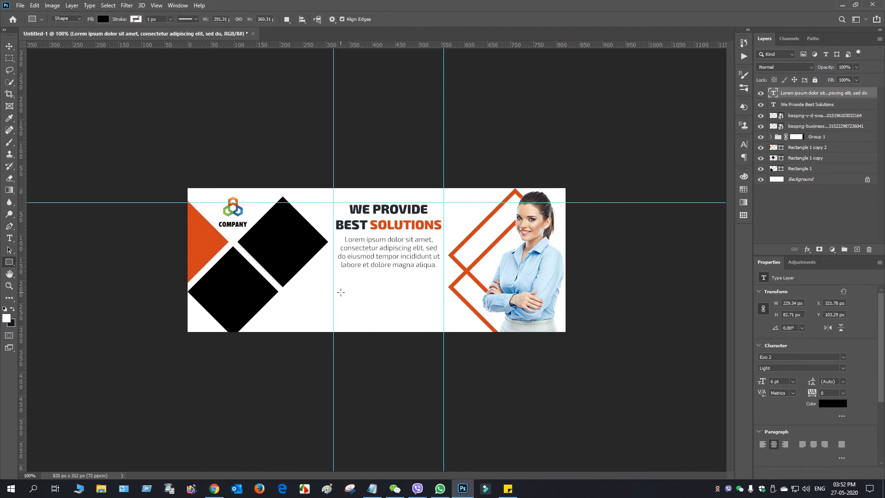
{"action": "left_click_drag", "start_coordinate": [341, 292], "coordinate": [436, 310]}
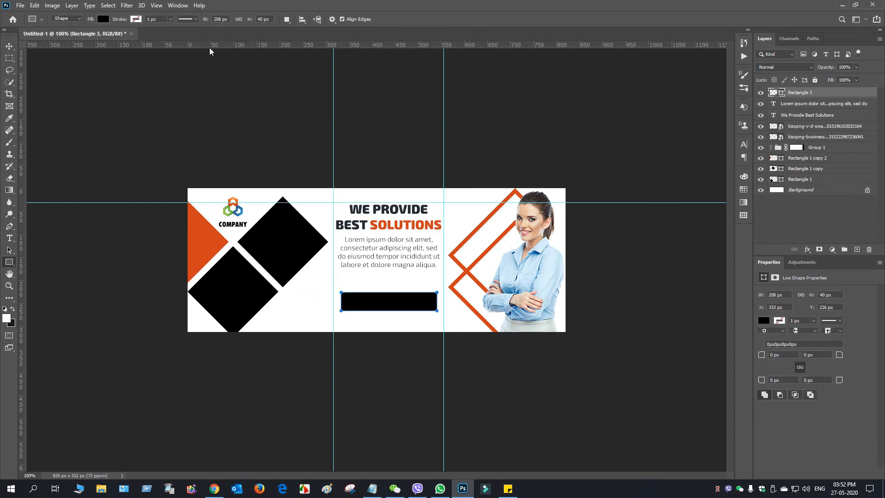
{"action": "left_click", "coordinate": [102, 19]}
{"action": "left_click", "coordinate": [45, 68]}
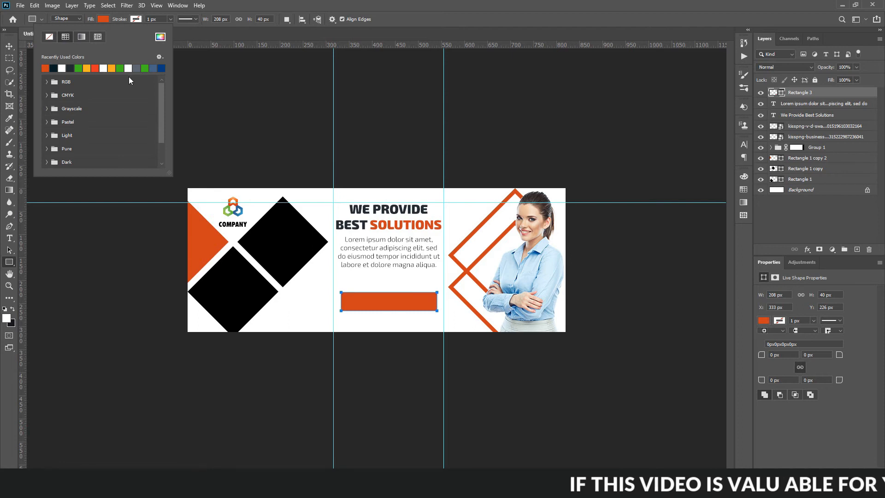
{"action": "left_click", "coordinate": [9, 46]}
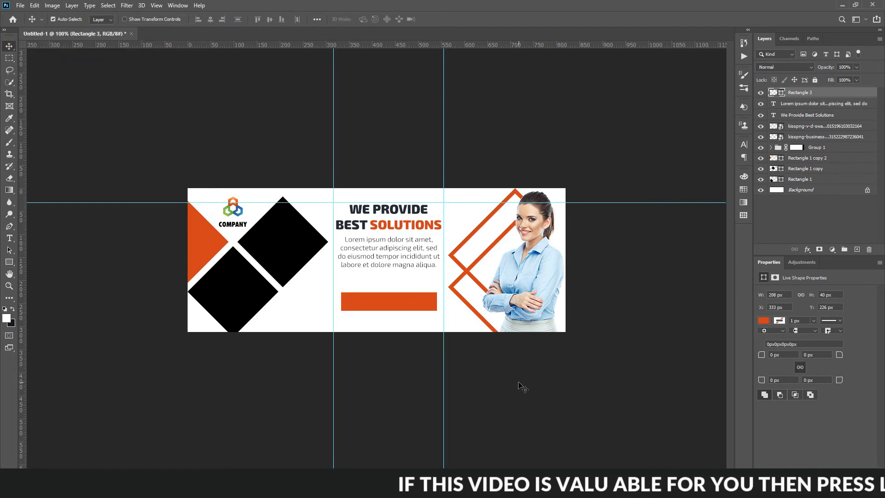
Switch to Notepad and copy the line "View Our Product"
{"action": "key", "text": "alt+Tab"}
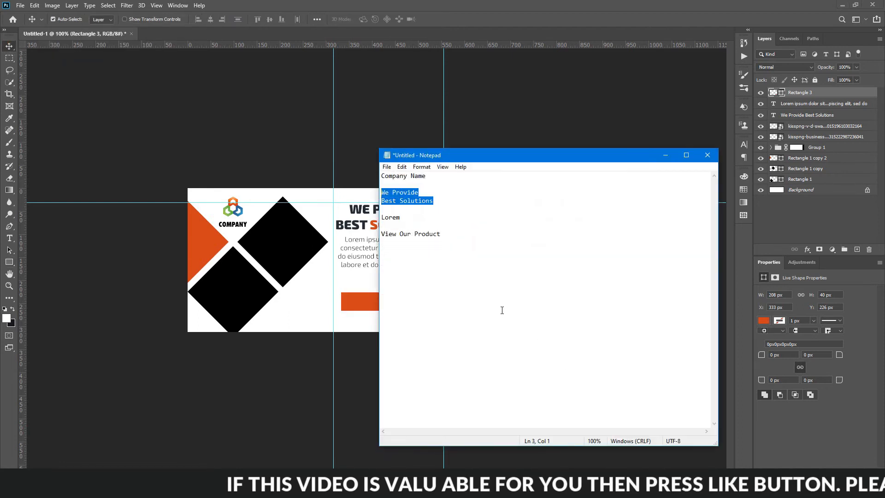
{"action": "left_click_drag", "start_coordinate": [443, 234], "coordinate": [375, 236]}
{"action": "key", "text": "ctrl+c"}
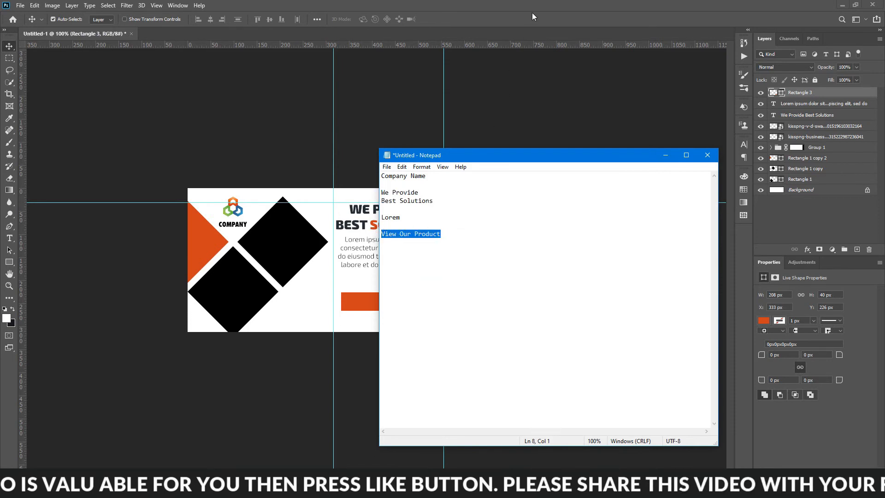
Back in Photoshop, paste the copied line as a new text layer between the paragraph and the orange rectangle
{"action": "key", "text": "alt+Tab"}
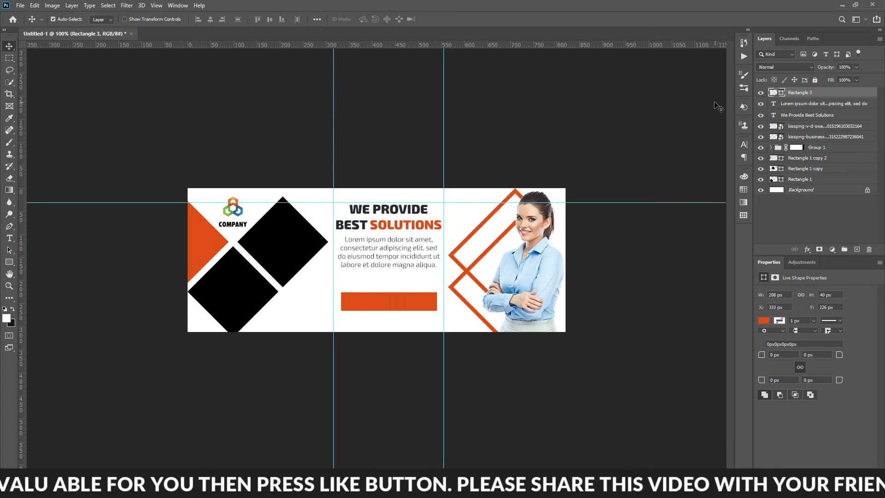
{"action": "left_click", "coordinate": [9, 238]}
{"action": "left_click", "coordinate": [399, 277]}
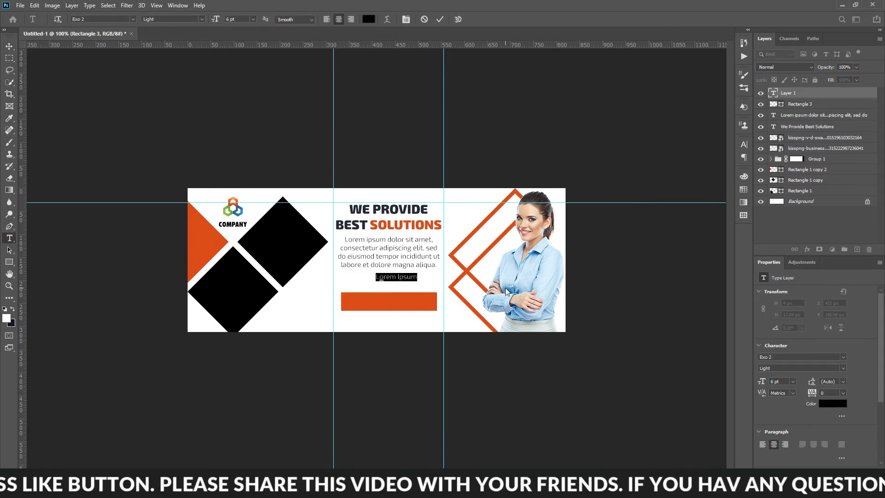
{"action": "key", "text": "ctrl+v"}
{"action": "key", "text": "ctrl+a"}
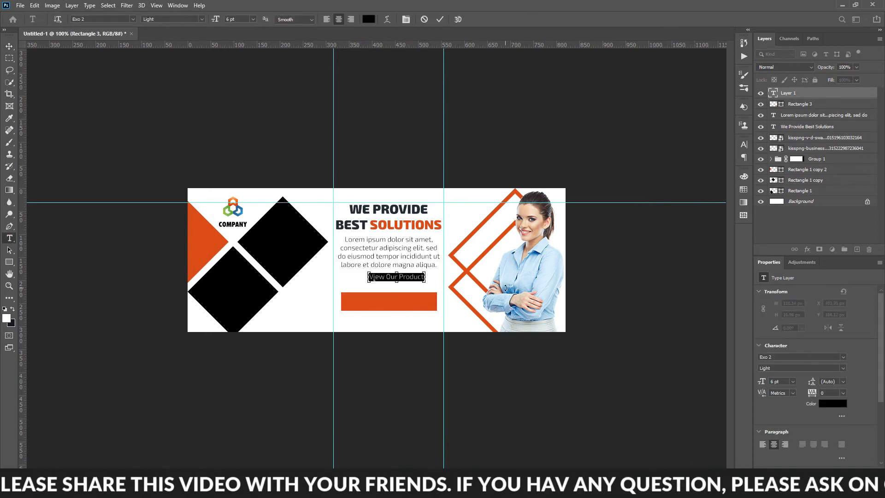
Format the "View Our Product" text as Exo 2 Black in All Caps
{"action": "left_click", "coordinate": [743, 146]}
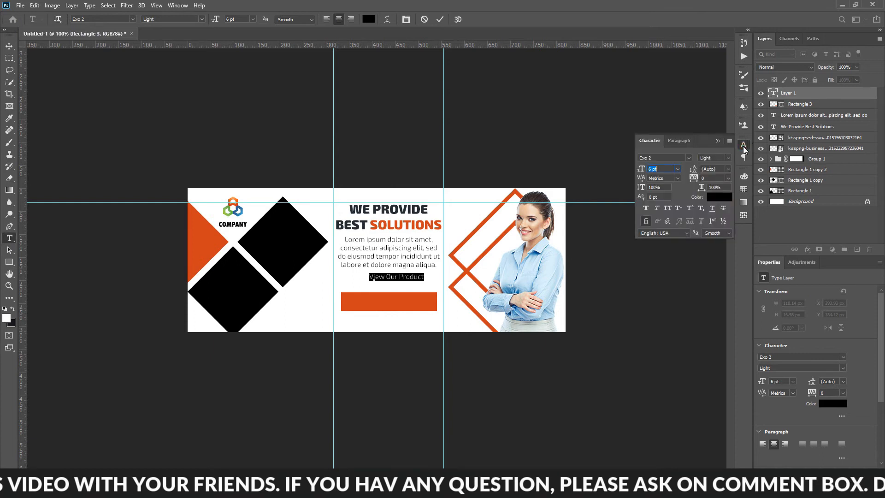
{"action": "left_click", "coordinate": [714, 157]}
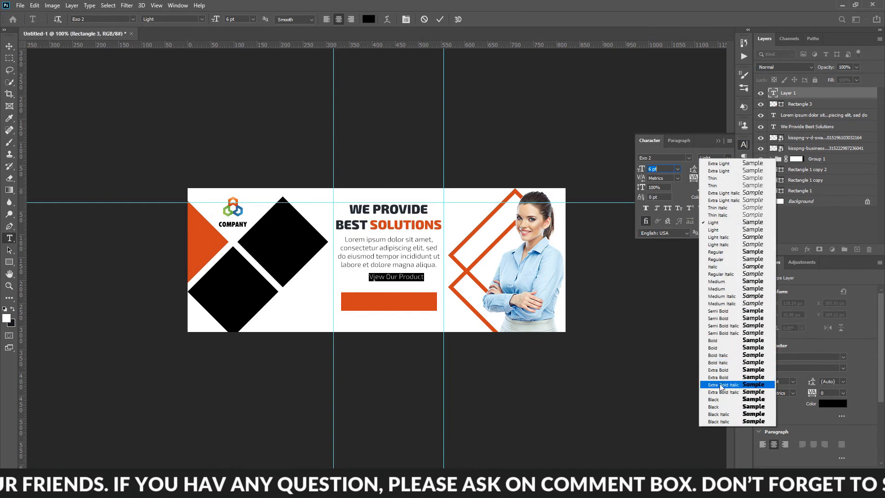
{"action": "left_click", "coordinate": [715, 399]}
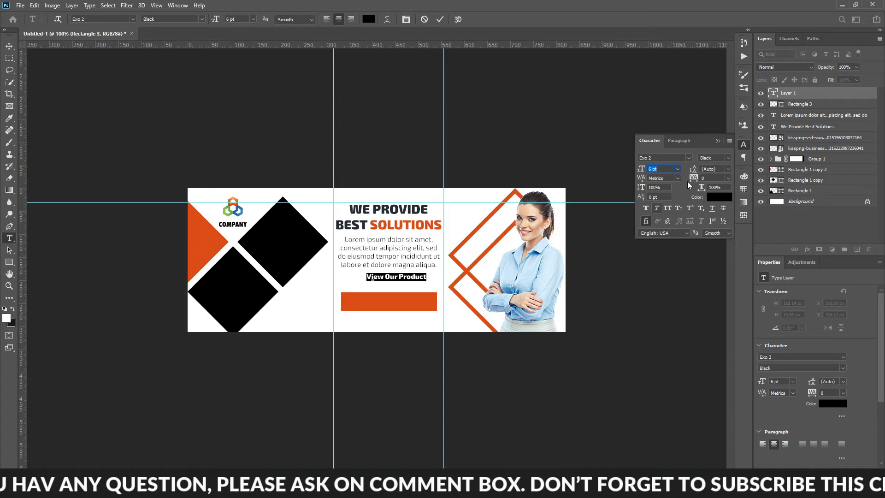
{"action": "key", "text": "ctrl+shift+k"}
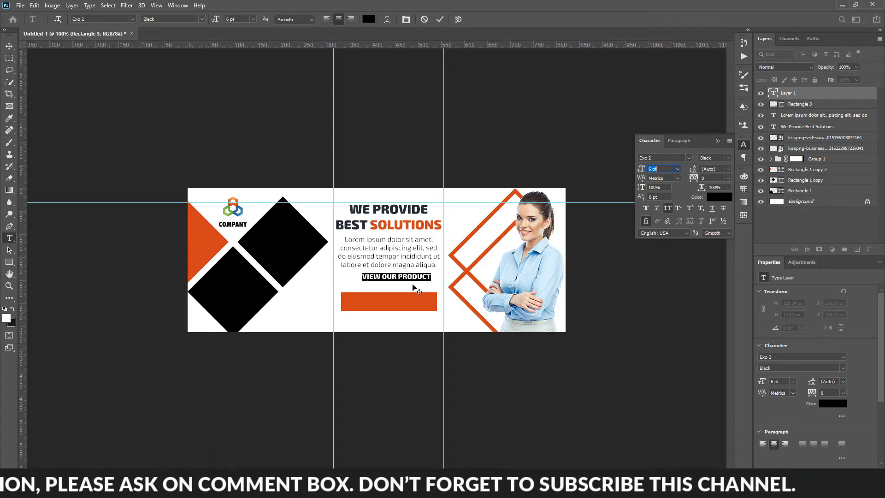
Move the "View Our Product" text onto the orange rectangle, enlarge it to 8 pt and reposition it to fit inside
{"action": "left_click_drag", "start_coordinate": [408, 286], "coordinate": [407, 308]}
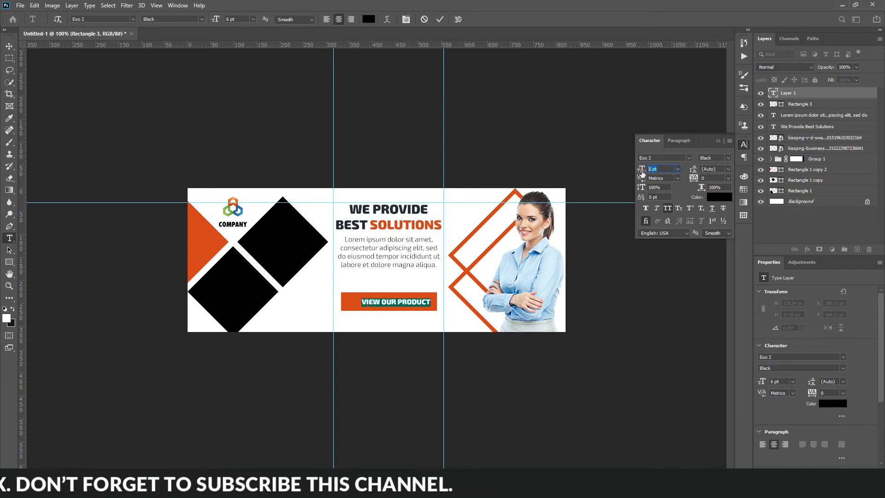
{"action": "left_click", "coordinate": [659, 170]}
{"action": "key", "text": "Up"}
{"action": "key", "text": "Up"}
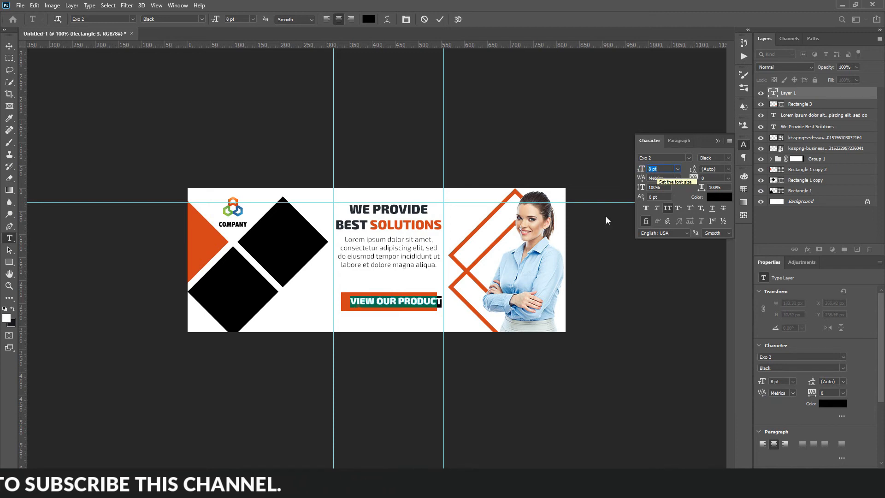
{"action": "left_click_drag", "start_coordinate": [411, 320], "coordinate": [404, 321]}
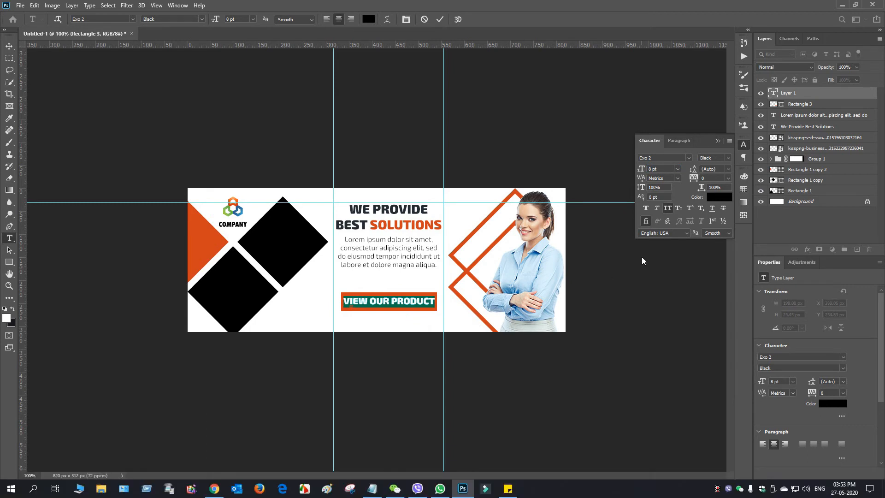
Align the "View Our Product" text and the orange rectangle on their horizontal and vertical centres
{"action": "left_click", "coordinate": [842, 104], "text": "shift"}
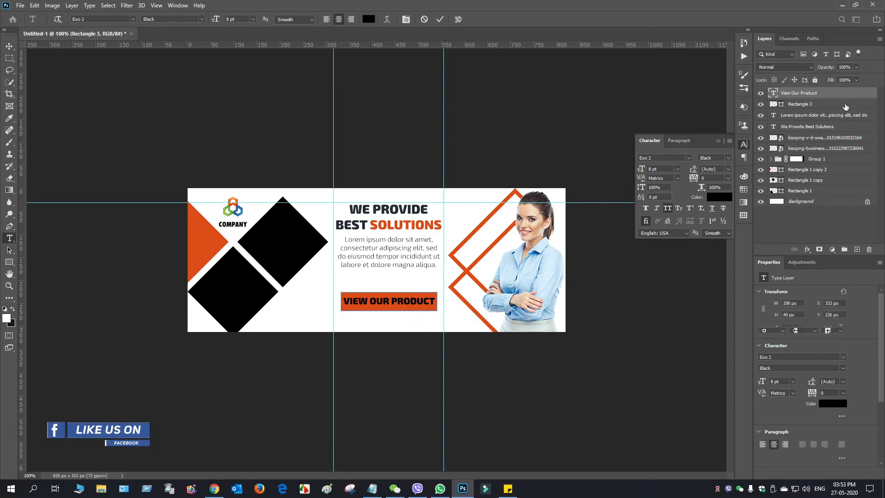
{"action": "left_click", "coordinate": [9, 46]}
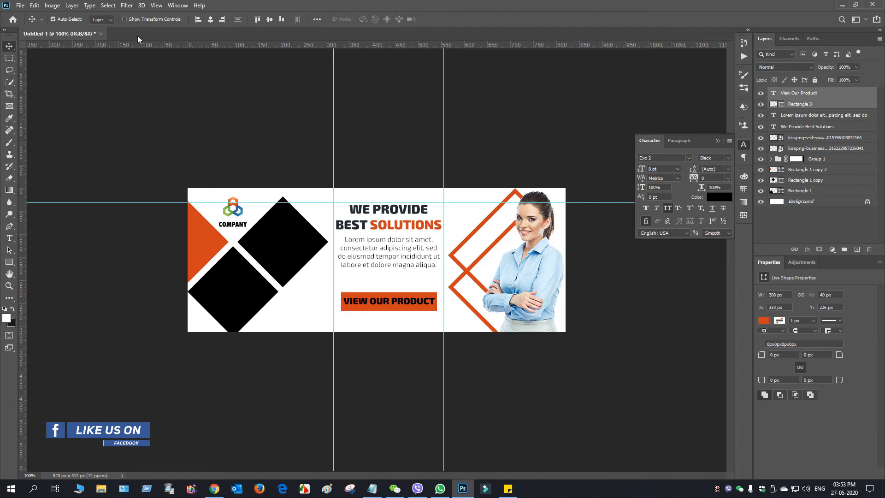
{"action": "left_click", "coordinate": [210, 19]}
{"action": "left_click", "coordinate": [269, 20]}
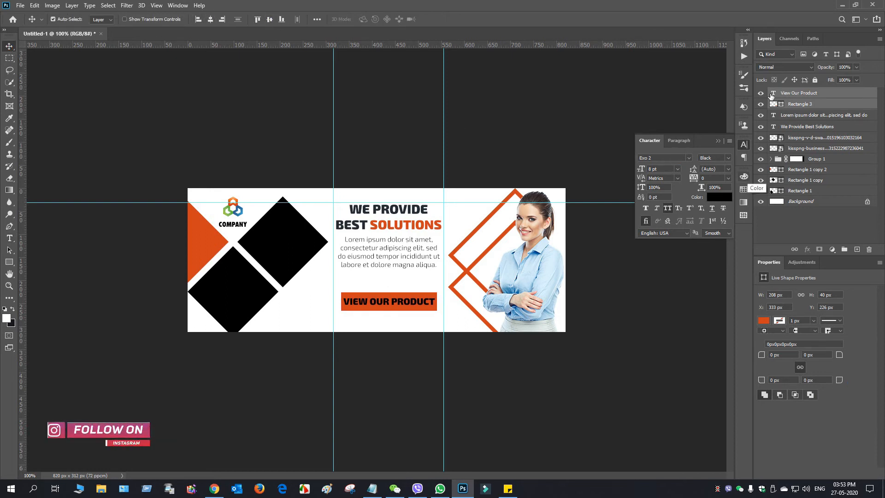
Colour the "View Our Product" text white
{"action": "left_click", "coordinate": [773, 95]}
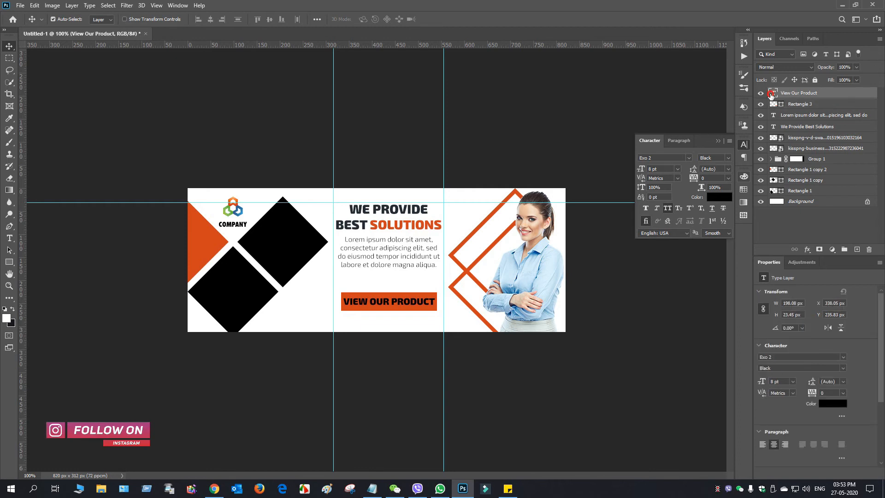
{"action": "double_click", "coordinate": [770, 94]}
{"action": "left_click", "coordinate": [719, 196]}
{"action": "left_click_drag", "start_coordinate": [694, 229], "coordinate": [590, 115]}
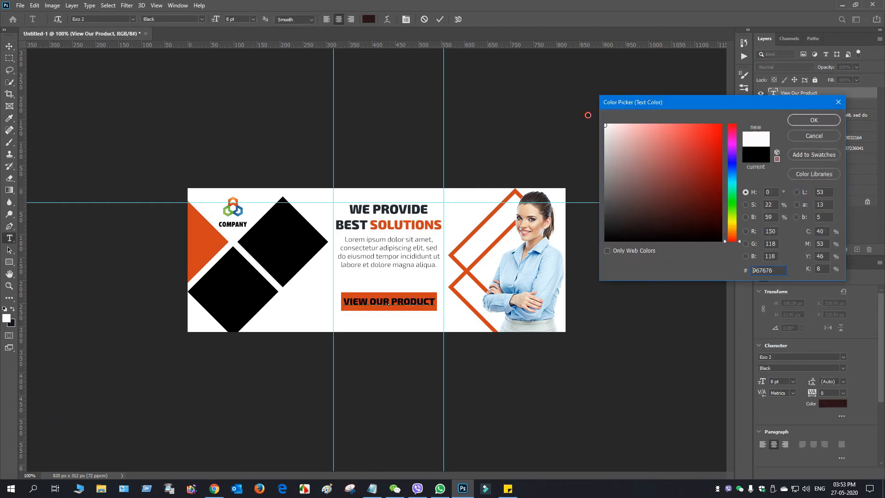
{"action": "left_click", "coordinate": [806, 116]}
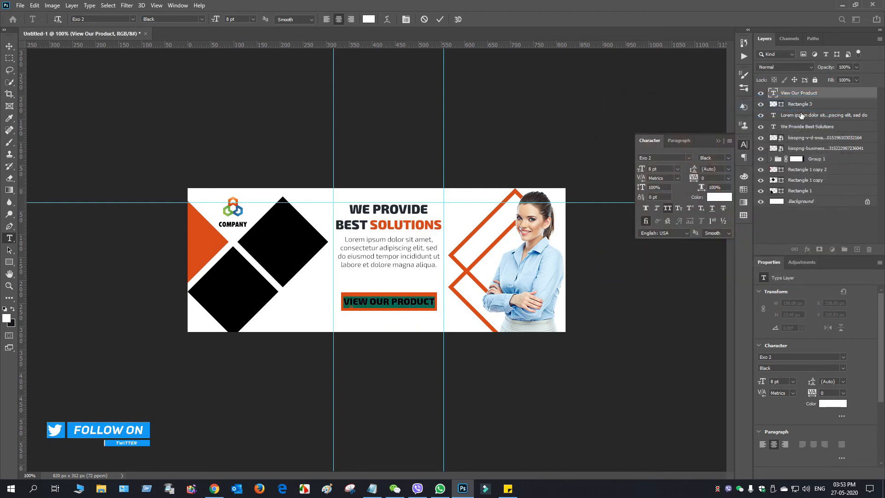
Resize the orange rectangle behind "View Our Product" to about 227 × 34 px and round its corners to 16.81 px
{"action": "left_click", "coordinate": [813, 107]}
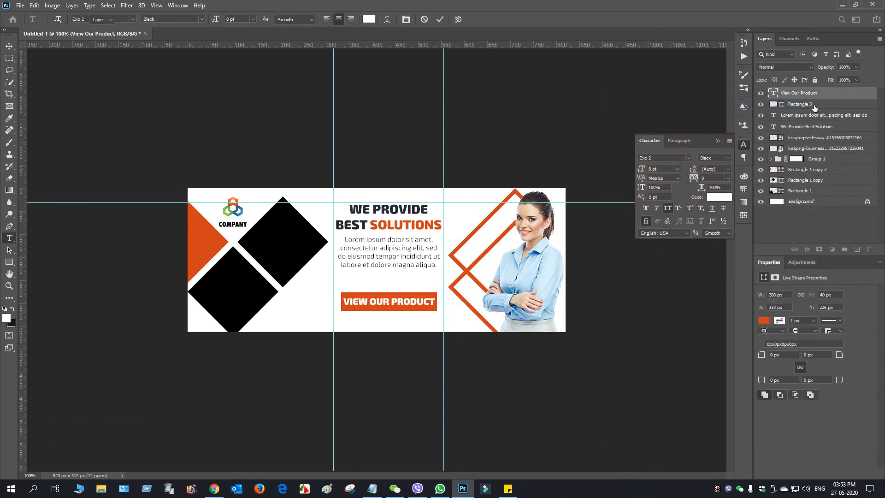
{"action": "key", "text": "ctrl+t"}
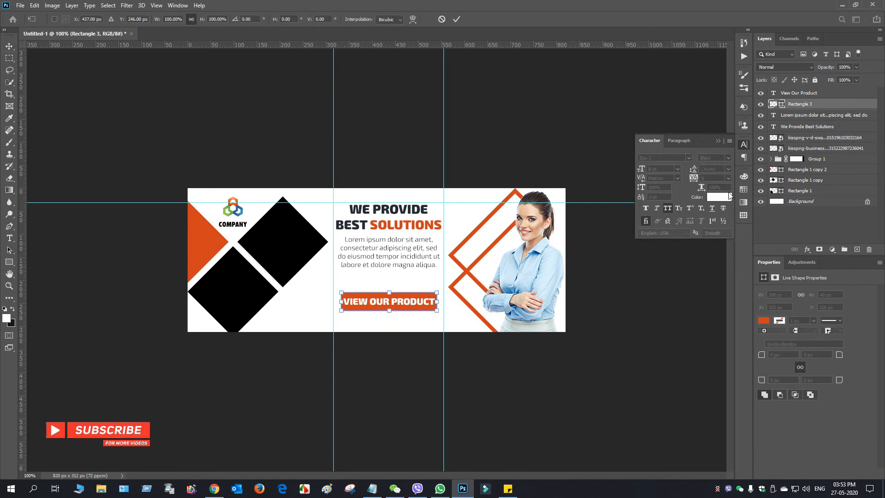
{"action": "left_click_drag", "start_coordinate": [435, 312], "coordinate": [440, 314]}
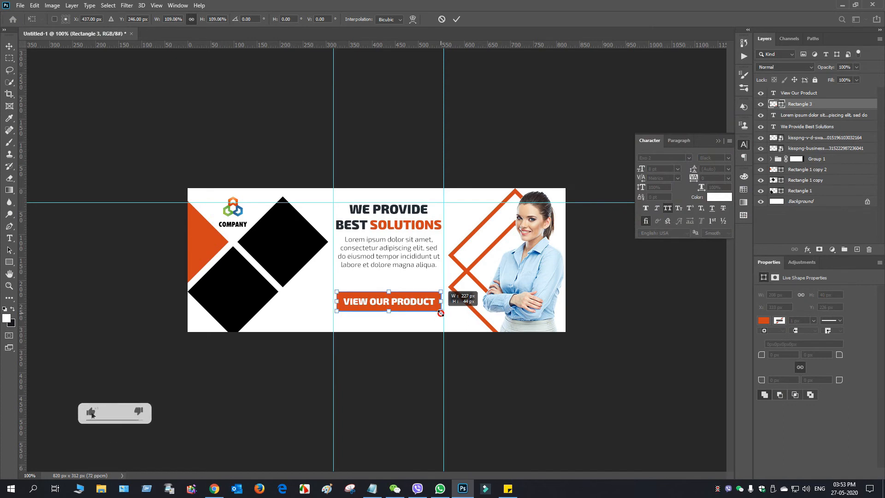
{"action": "left_click_drag", "start_coordinate": [387, 311], "coordinate": [388, 310]}
{"action": "key", "text": "ctrl+z"}
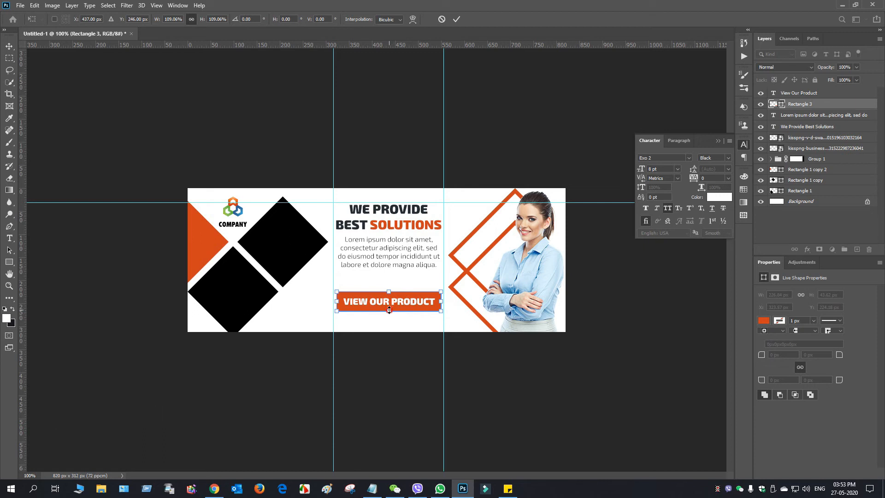
{"action": "left_click_drag", "start_coordinate": [389, 310], "coordinate": [389, 308]}
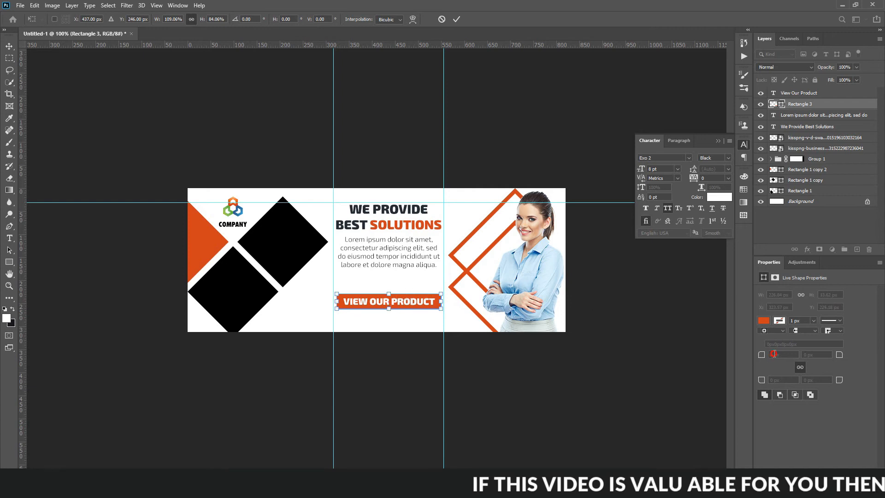
{"action": "left_click", "coordinate": [717, 141]}
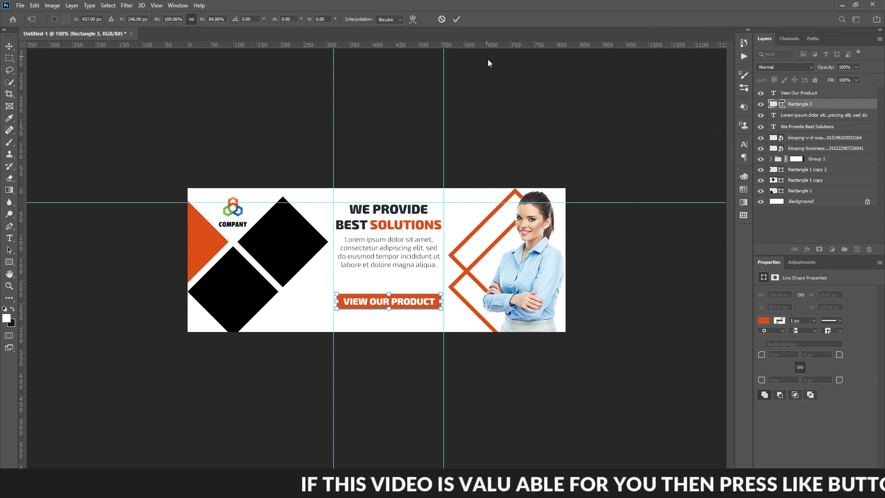
{"action": "left_click", "coordinate": [456, 19]}
{"action": "left_click_drag", "start_coordinate": [761, 355], "coordinate": [781, 353]}
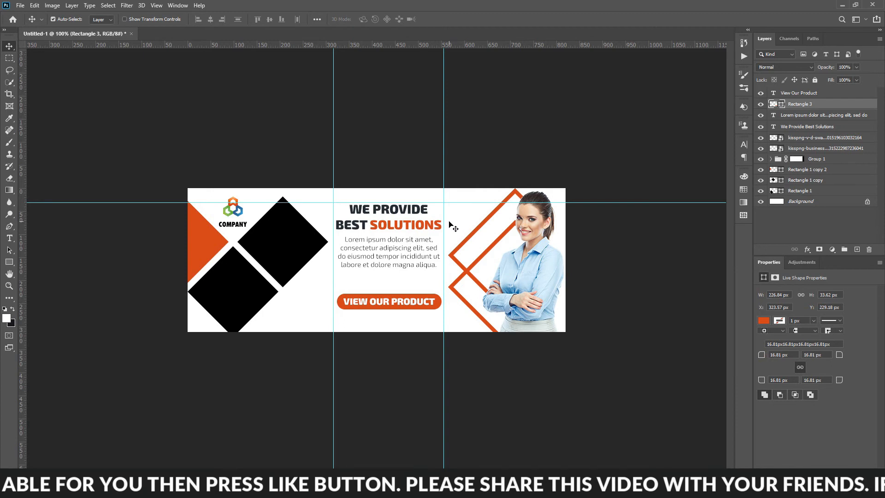
Place the embedded group photo ending in vdXMSiX-n6M-unsplash over the upper black diamond and clip it to that shape
{"action": "left_click", "coordinate": [812, 138]}
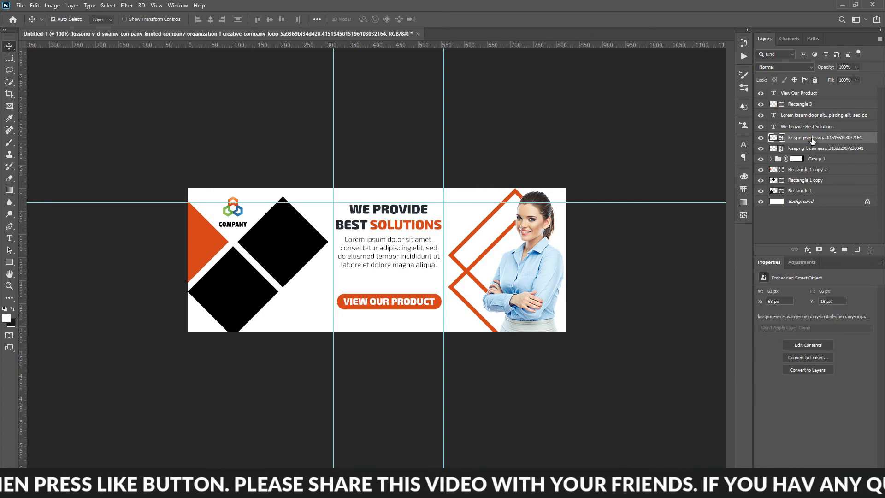
{"action": "left_click", "coordinate": [807, 182]}
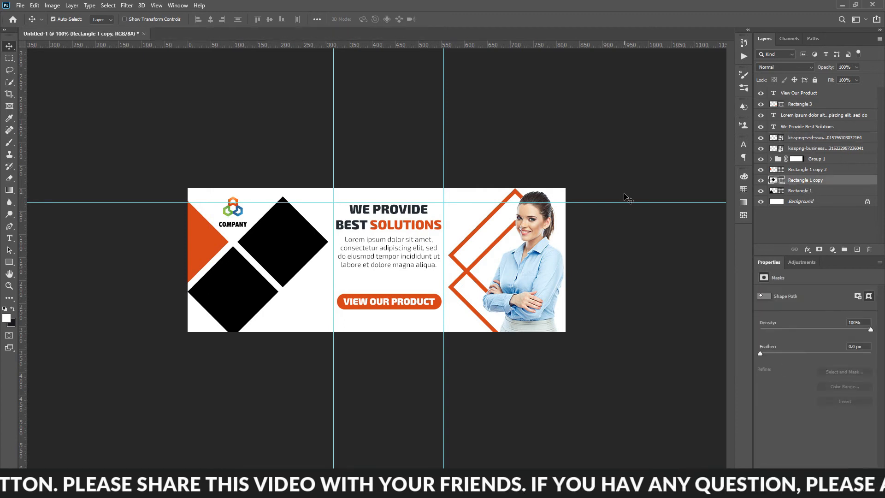
{"action": "left_click", "coordinate": [20, 5]}
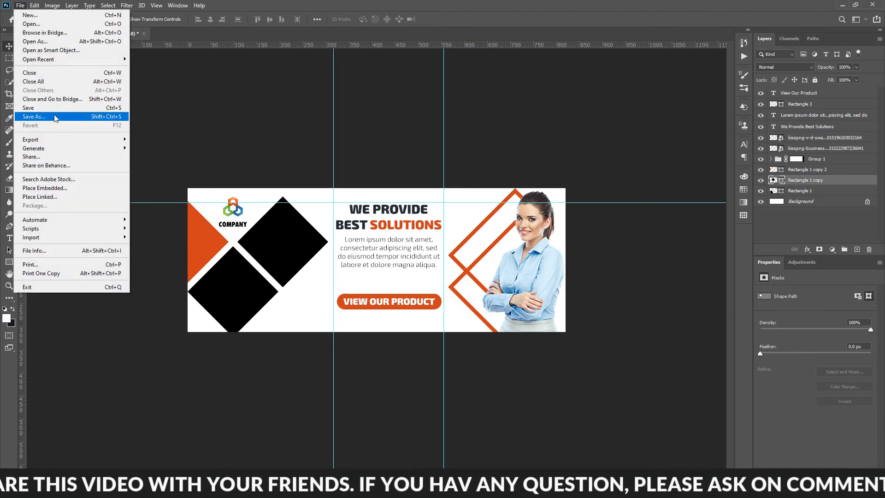
{"action": "left_click", "coordinate": [59, 188]}
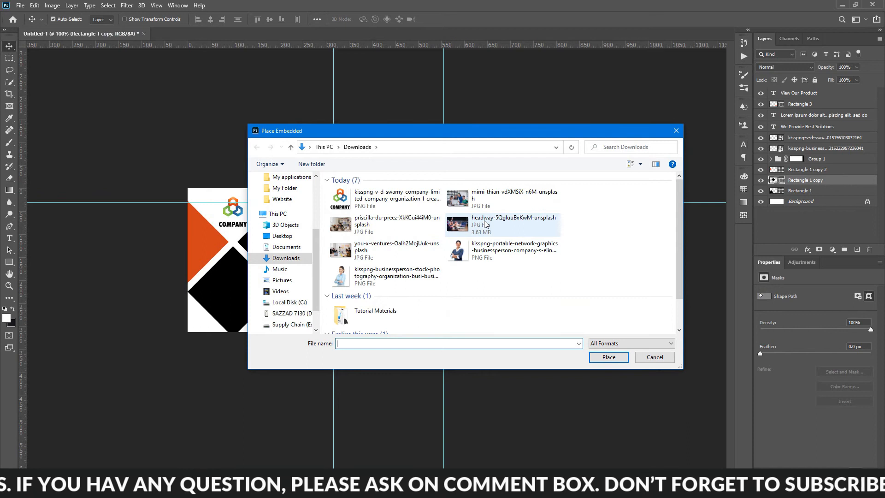
{"action": "double_click", "coordinate": [490, 205]}
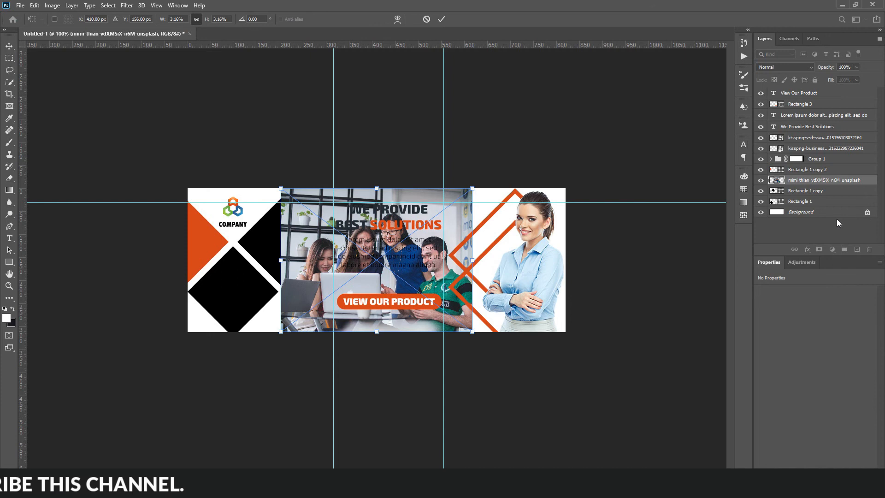
{"action": "left_click_drag", "start_coordinate": [304, 216], "coordinate": [242, 189]}
{"action": "left_click", "coordinate": [441, 19]}
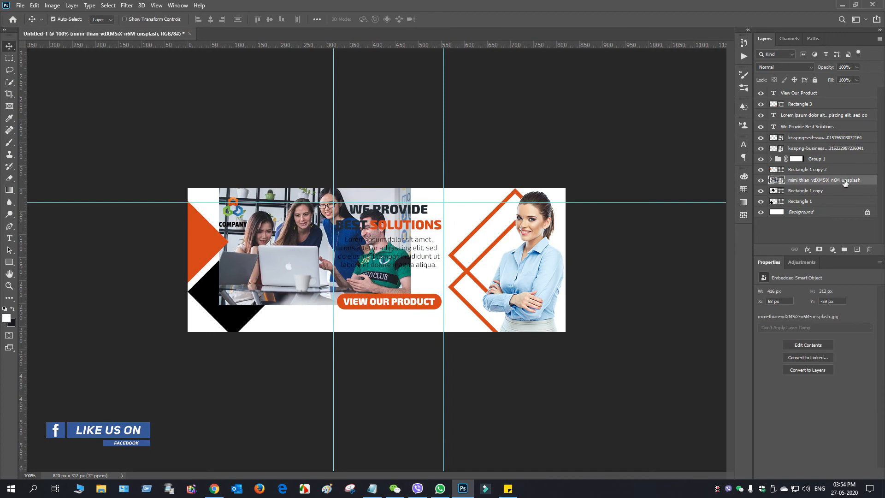
{"action": "right_click", "coordinate": [845, 183]}
{"action": "left_click", "coordinate": [778, 281]}
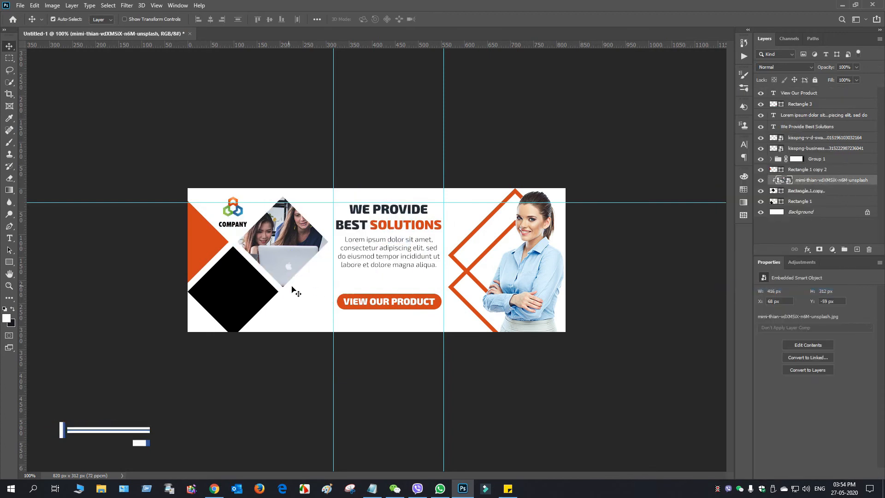
Scale the clipped group photo down to about 2.08% and reposition it so the people fill the upper diamond
{"action": "key", "text": "ctrl"}
{"action": "key", "text": "ctrl+t"}
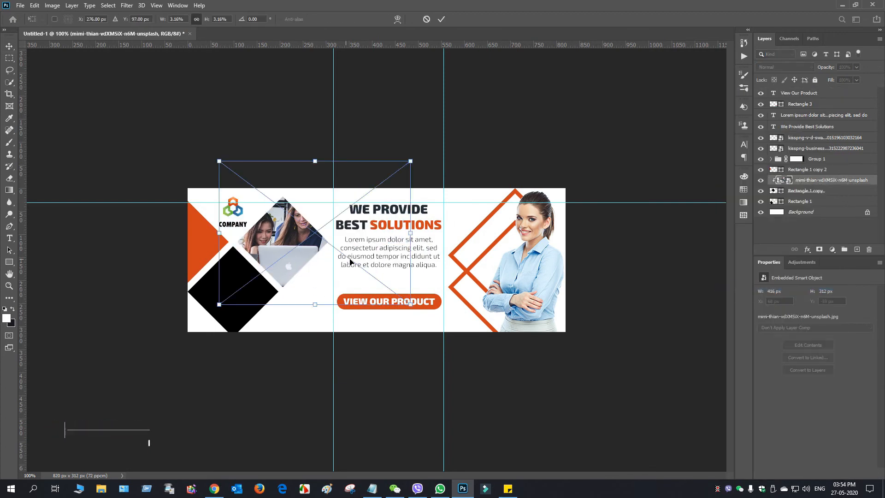
{"action": "left_click_drag", "start_coordinate": [410, 305], "coordinate": [342, 272]}
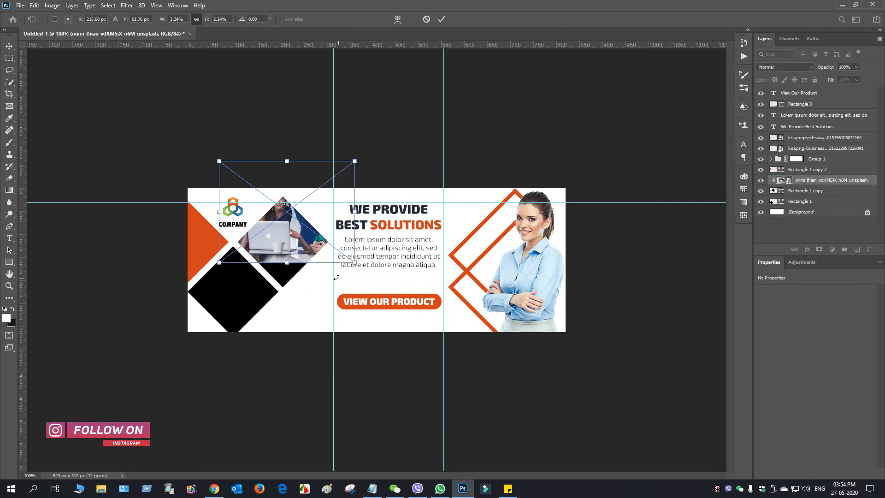
{"action": "left_click_drag", "start_coordinate": [281, 248], "coordinate": [281, 279]}
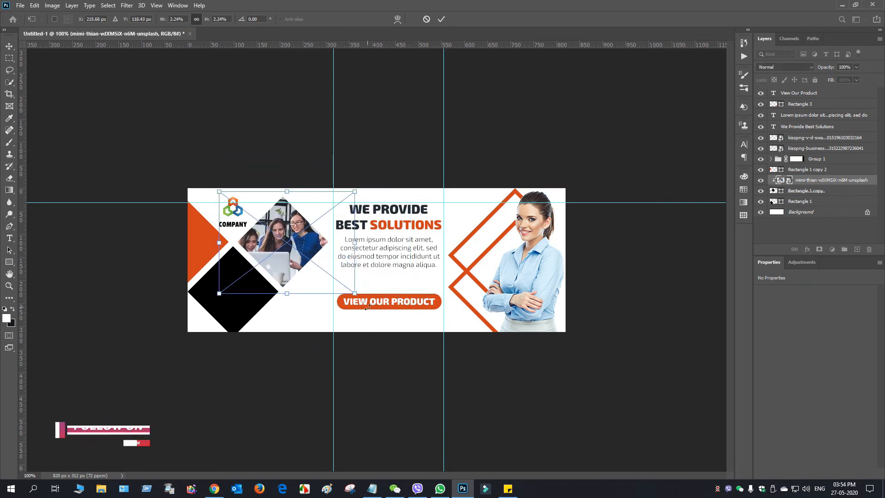
{"action": "left_click_drag", "start_coordinate": [355, 292], "coordinate": [328, 287]}
{"action": "mouse_move", "coordinate": [291, 263]}
{"action": "left_mouse_down"}
{"action": "mouse_move", "coordinate": [288, 274]}
{"action": "mouse_move", "coordinate": [300, 269]}
{"action": "left_mouse_up"}
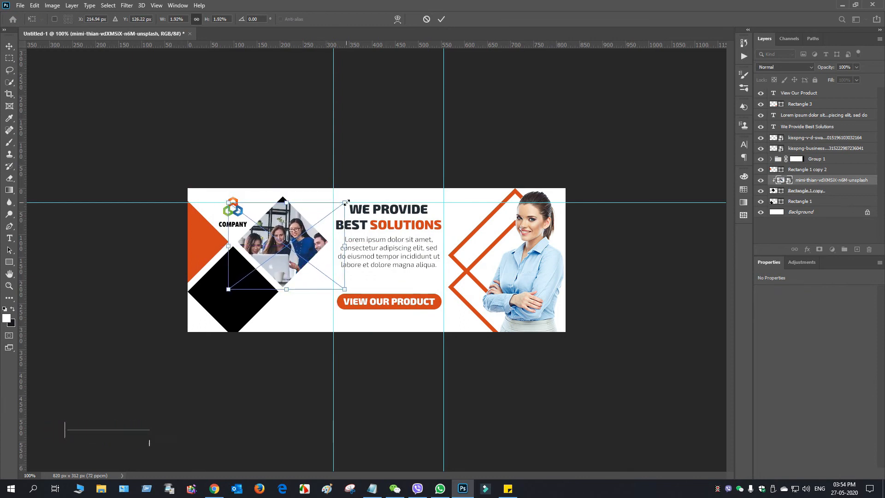
{"action": "left_click_drag", "start_coordinate": [344, 202], "coordinate": [354, 195]}
{"action": "left_click", "coordinate": [441, 18]}
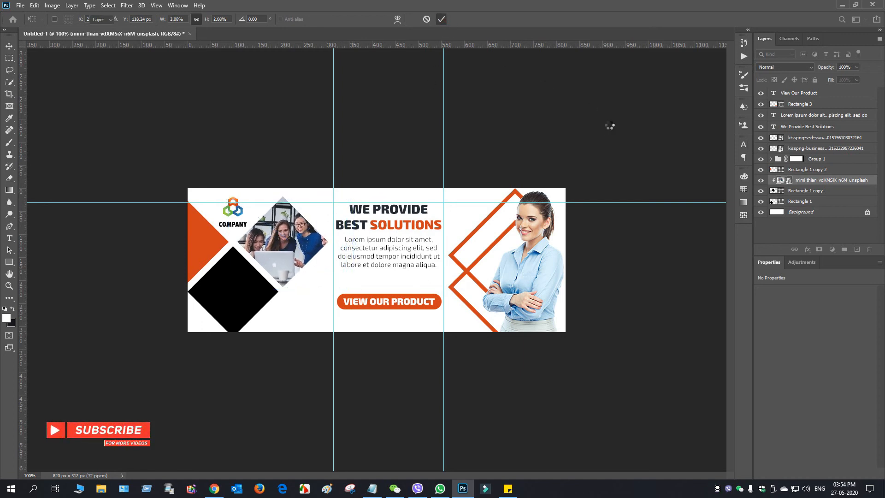
Add a Multiply drop shadow to the upper diamond with 39% opacity, 118° angle and 7 px size
{"action": "left_click", "coordinate": [844, 192]}
{"action": "double_click", "coordinate": [844, 193]}
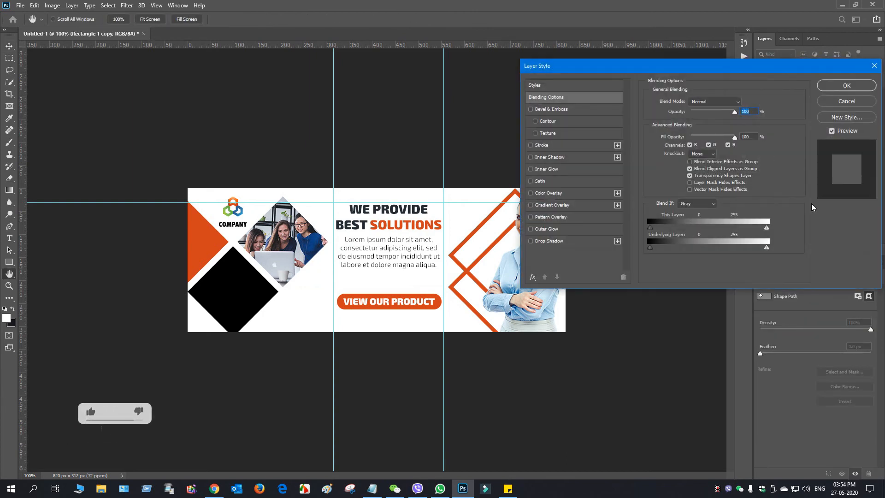
{"action": "left_click", "coordinate": [569, 241]}
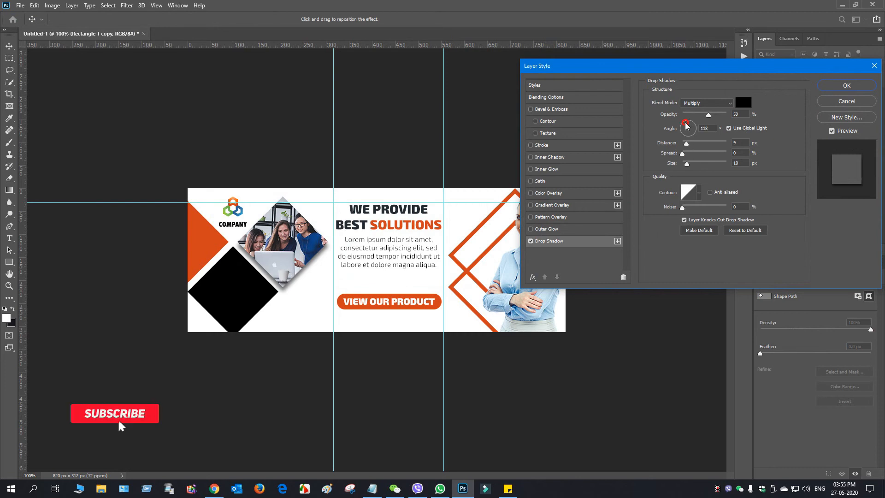
{"action": "left_click", "coordinate": [686, 126]}
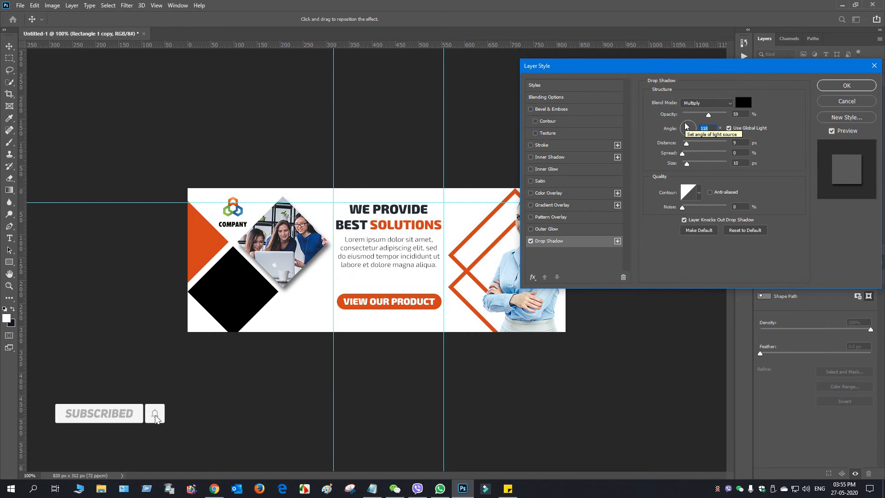
{"action": "left_click_drag", "start_coordinate": [687, 164], "coordinate": [686, 166]}
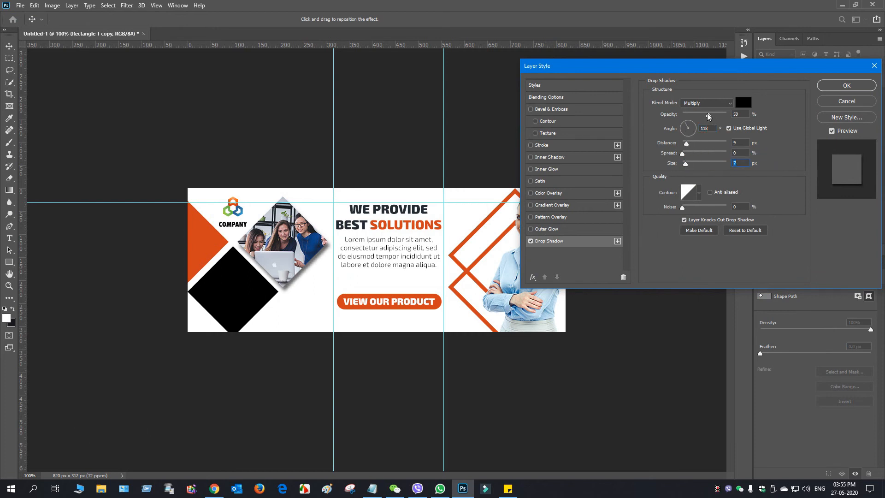
{"action": "left_click_drag", "start_coordinate": [708, 116], "coordinate": [701, 115]}
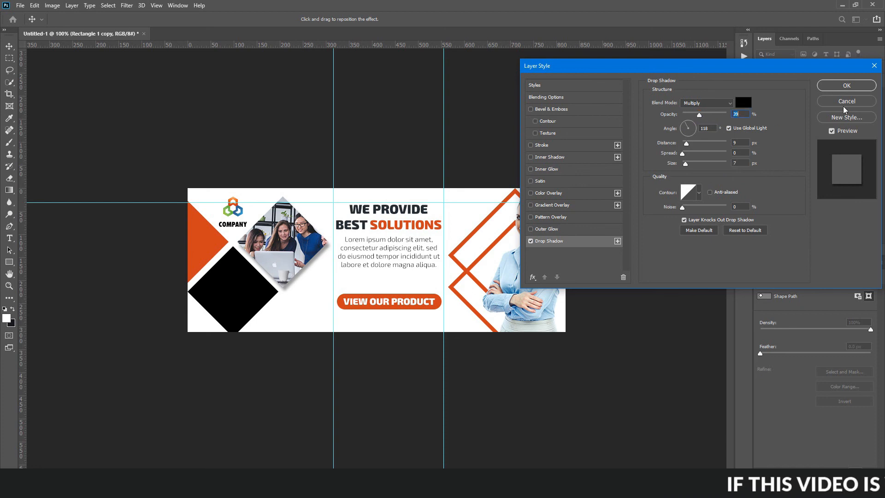
Add a 4 px inside stroke to the upper diamond, using the orange sampled from the triangle beside it
{"action": "left_click", "coordinate": [530, 145]}
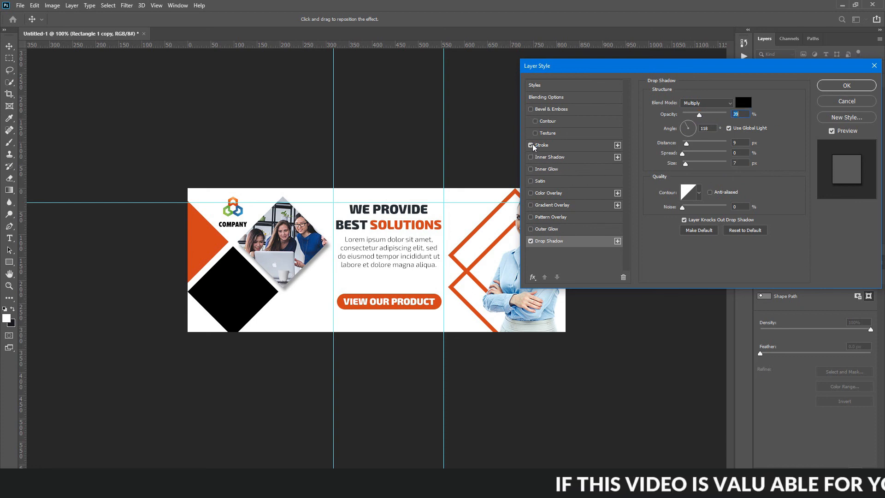
{"action": "left_click", "coordinate": [552, 145]}
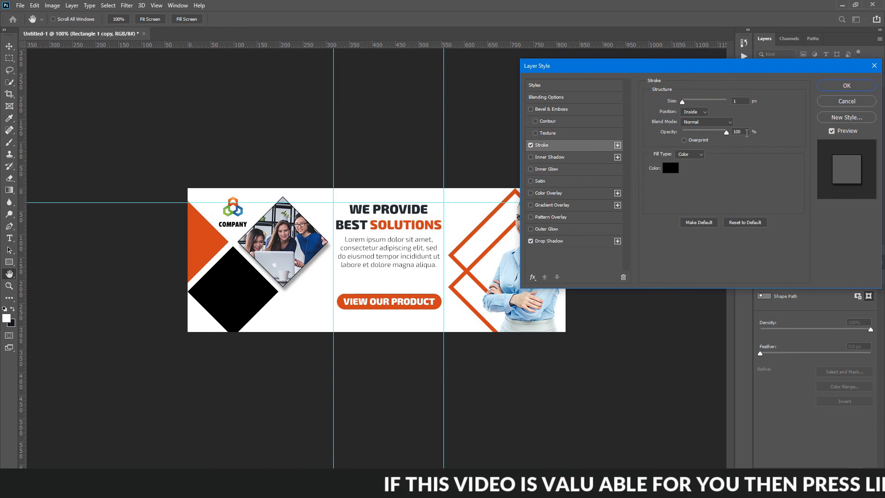
{"action": "left_click", "coordinate": [700, 112]}
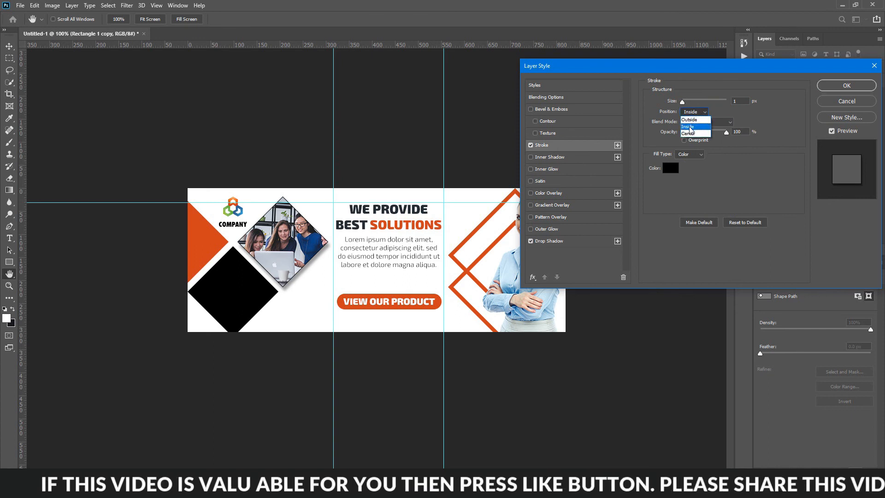
{"action": "left_click", "coordinate": [670, 167]}
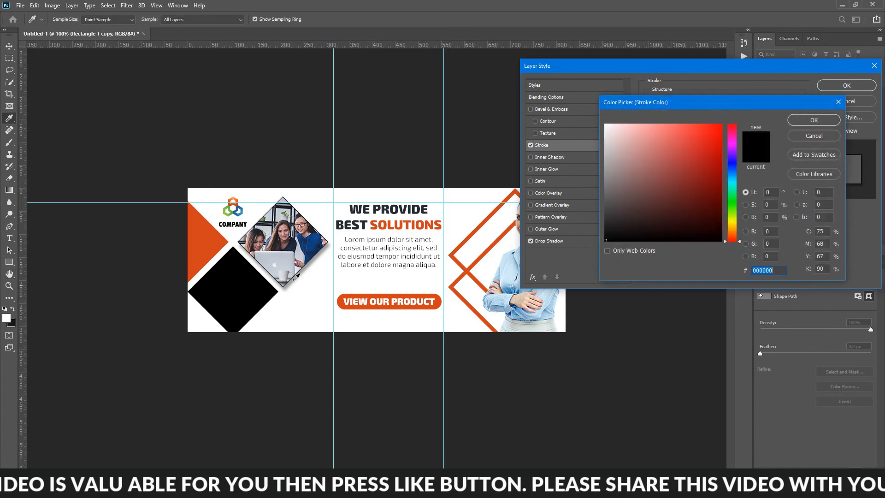
{"action": "left_click", "coordinate": [200, 237]}
{"action": "left_click", "coordinate": [805, 119]}
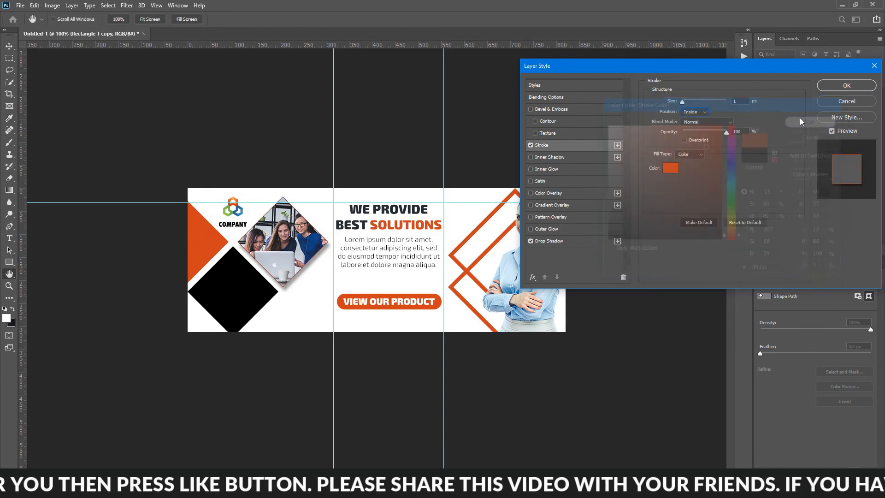
{"action": "key", "text": "Up"}
{"action": "key", "text": "Up"}
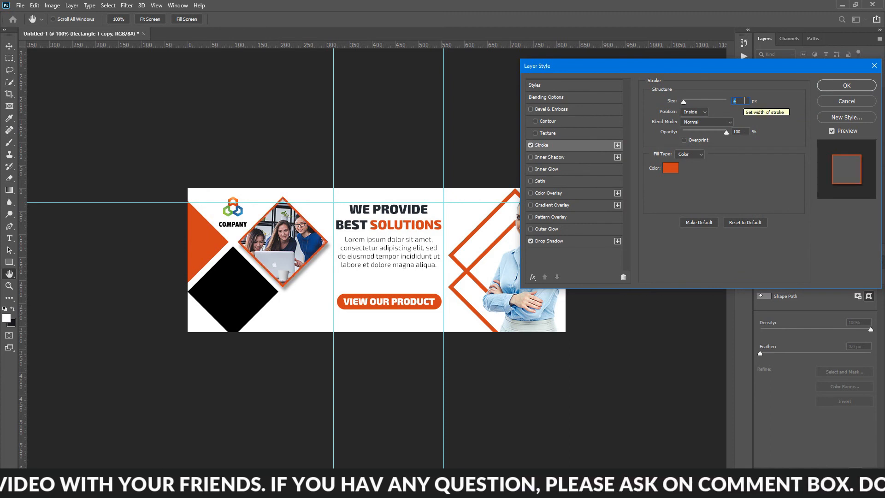
{"action": "left_click", "coordinate": [853, 88]}
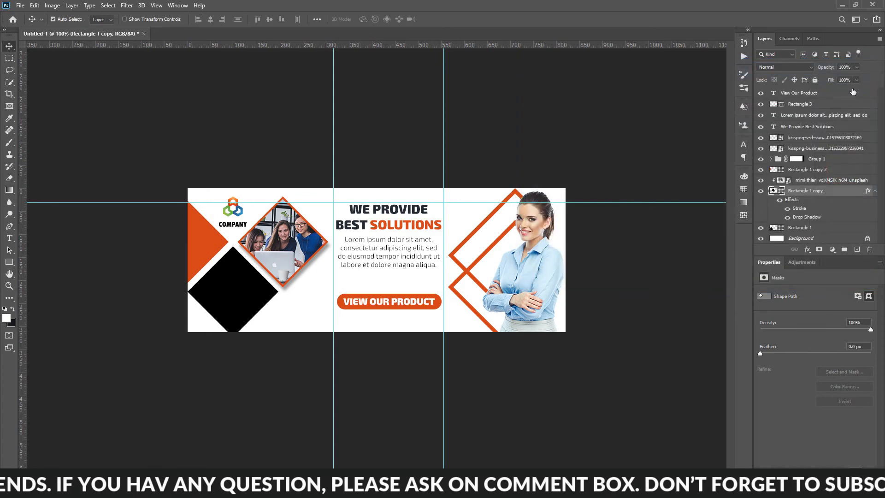
Copy the upper diamond's layer style and paste it onto the lower black diamond
{"action": "right_click", "coordinate": [823, 195]}
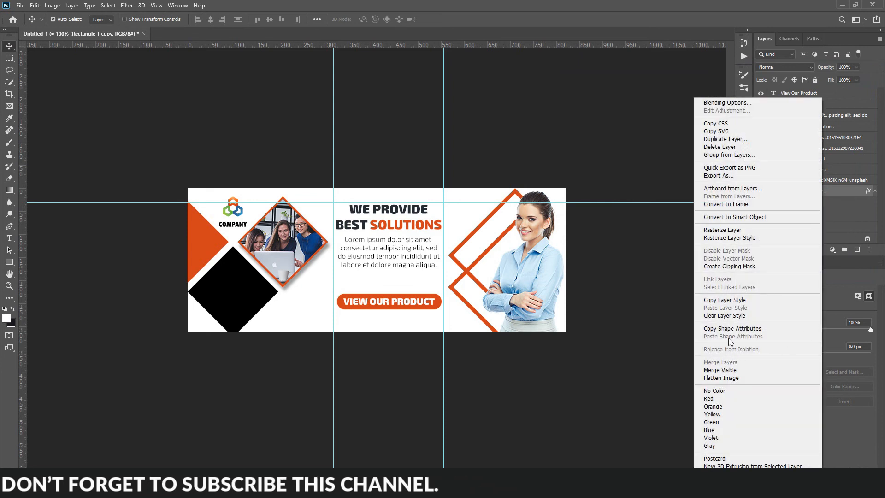
{"action": "left_click", "coordinate": [746, 299]}
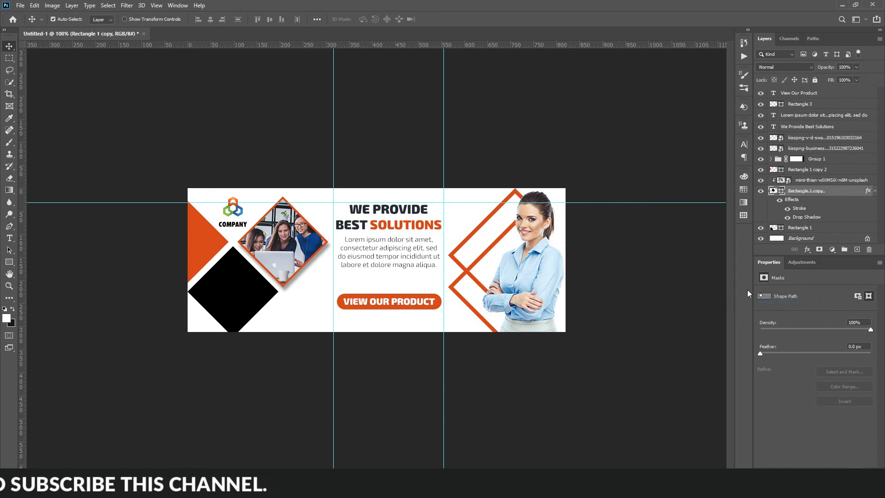
{"action": "left_click", "coordinate": [817, 228]}
{"action": "right_click", "coordinate": [825, 231]}
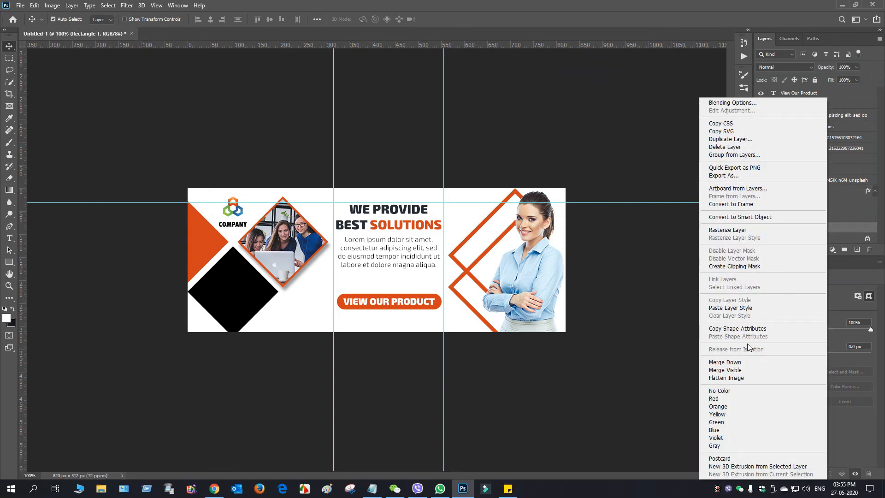
{"action": "left_click", "coordinate": [751, 307]}
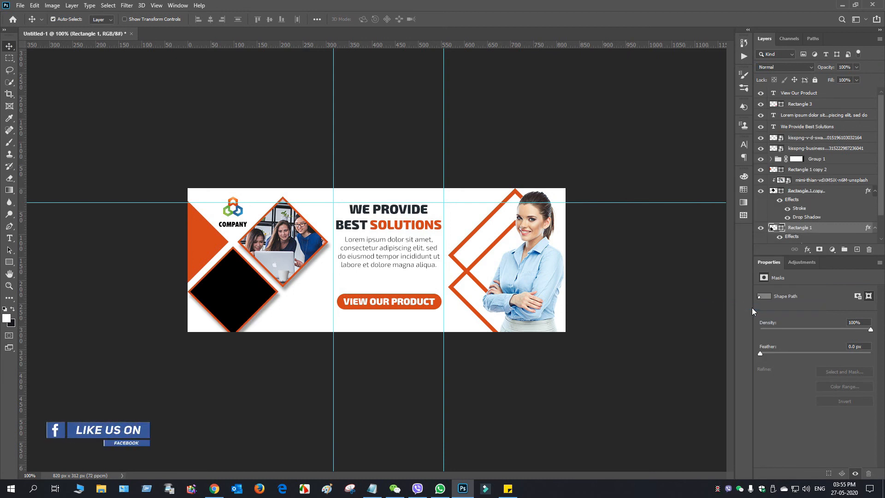
Place the headway-5QgIuuBxKwM-unsplash photo as an embedded object directly above the lower black diamond's layer
{"action": "scroll", "coordinate": [818, 222], "scroll_direction": "down", "scroll_amount": 2}
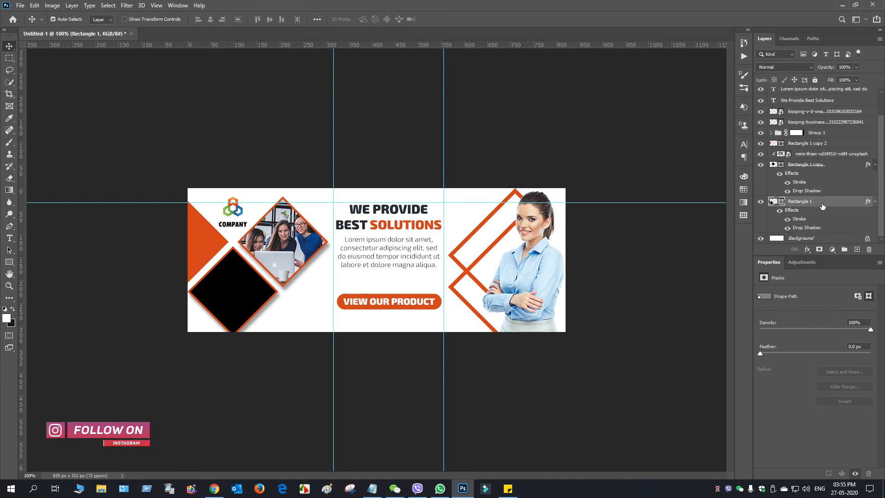
{"action": "left_click", "coordinate": [20, 6]}
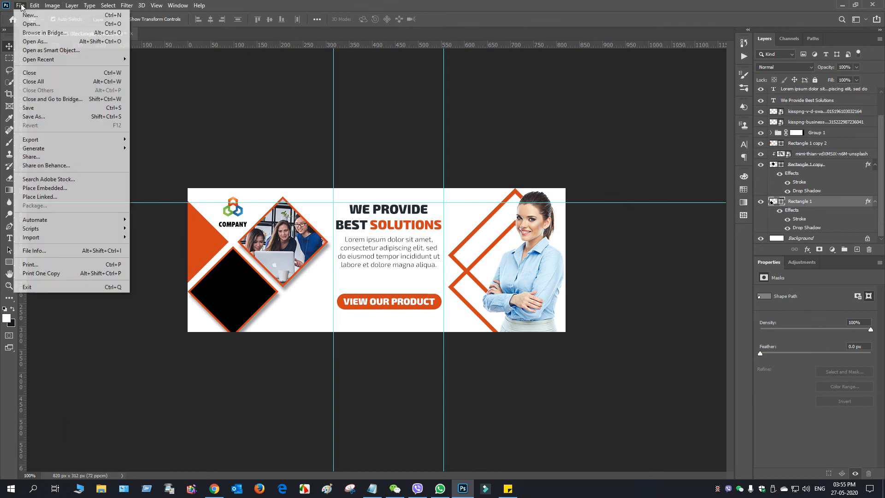
{"action": "left_click", "coordinate": [68, 192]}
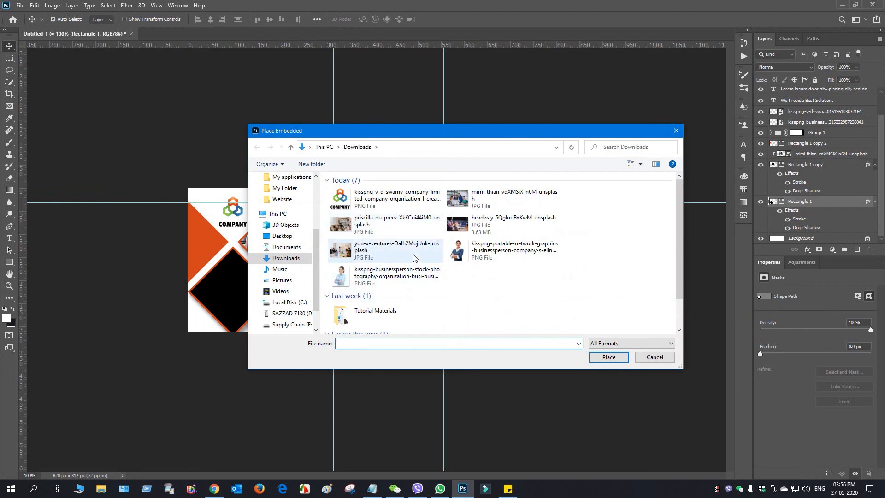
{"action": "left_click", "coordinate": [491, 228]}
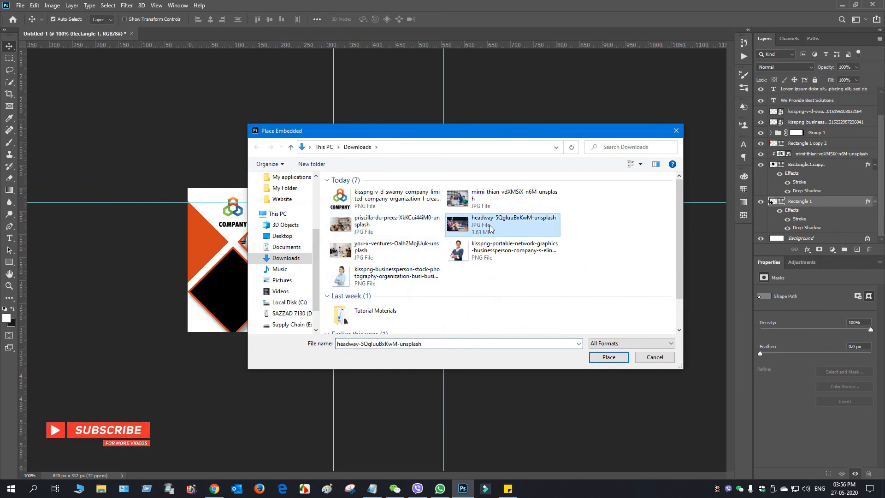
{"action": "double_click", "coordinate": [491, 228]}
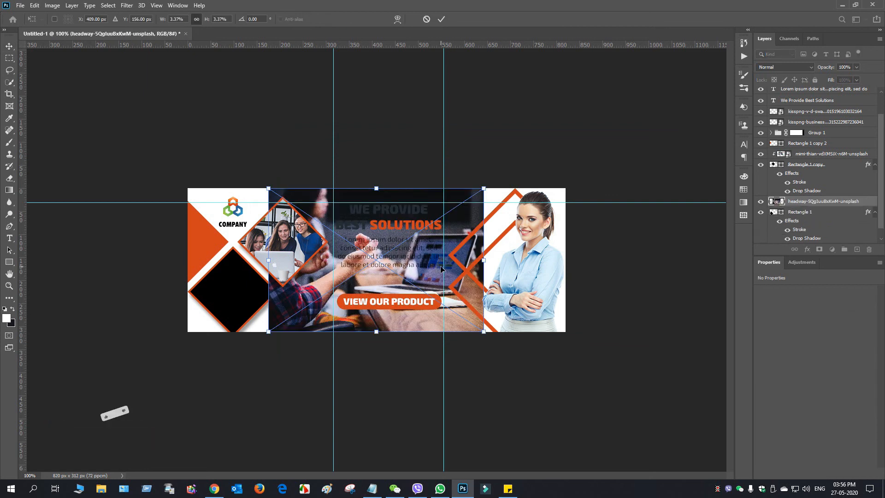
Scale the placed photo to about 2.17% over the lower black diamond and clip it to that diamond with a clipping mask
{"action": "left_click_drag", "start_coordinate": [451, 327], "coordinate": [257, 319]}
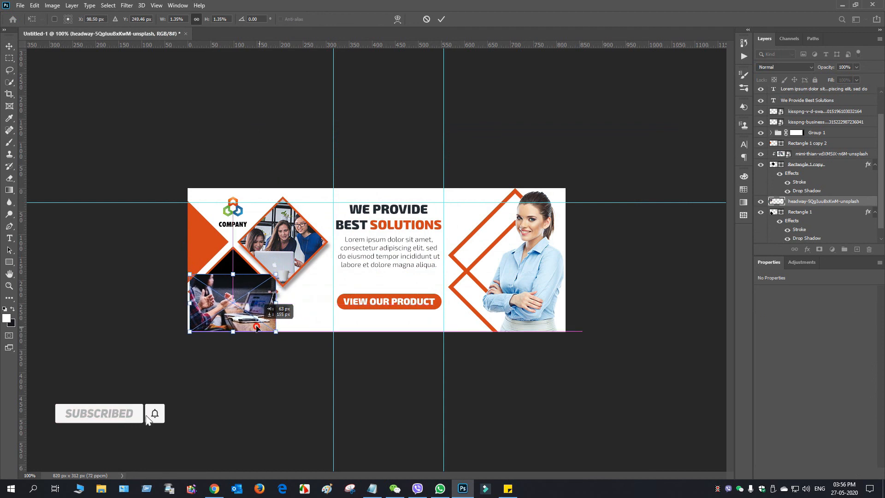
{"action": "left_click_drag", "start_coordinate": [274, 273], "coordinate": [327, 239]}
{"action": "left_click", "coordinate": [442, 20]}
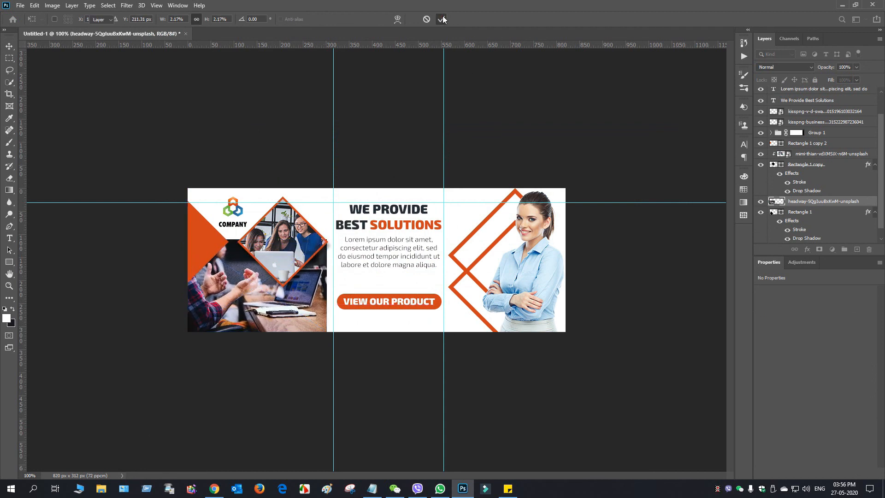
{"action": "right_click", "coordinate": [855, 201]}
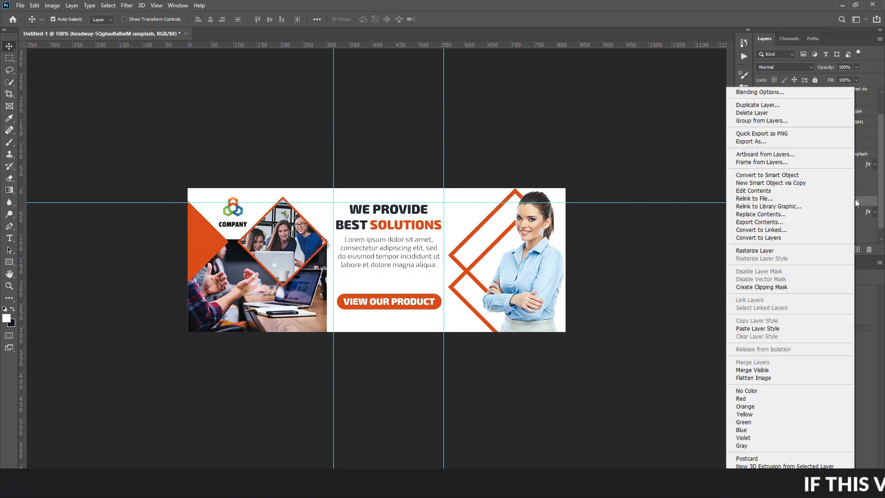
{"action": "left_click", "coordinate": [770, 287]}
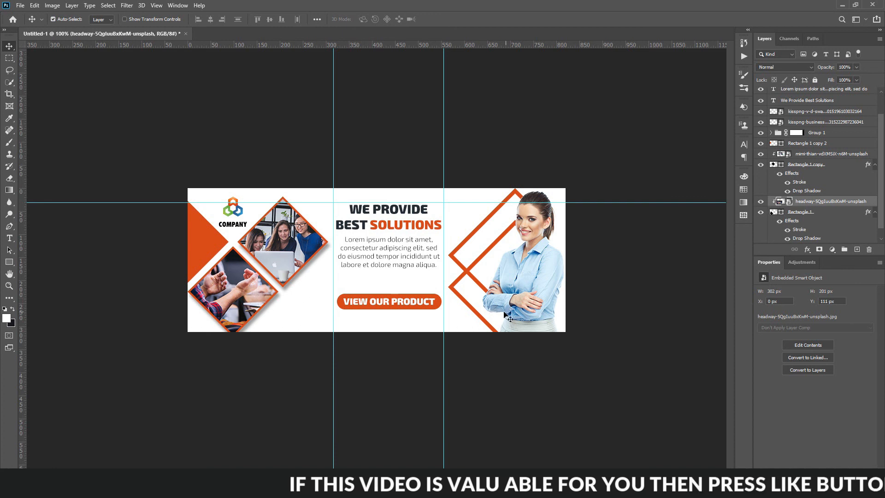
Clear all guides from the banner canvas
{"action": "left_click", "coordinate": [159, 5]}
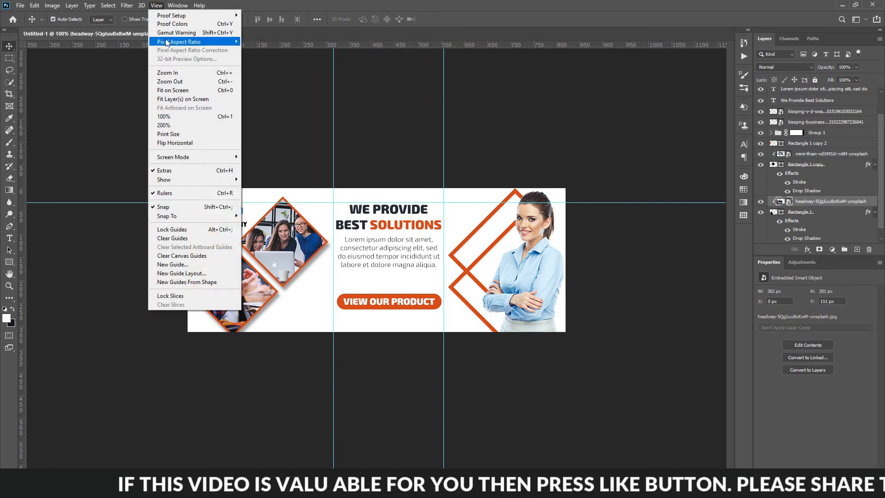
{"action": "left_click", "coordinate": [179, 238]}
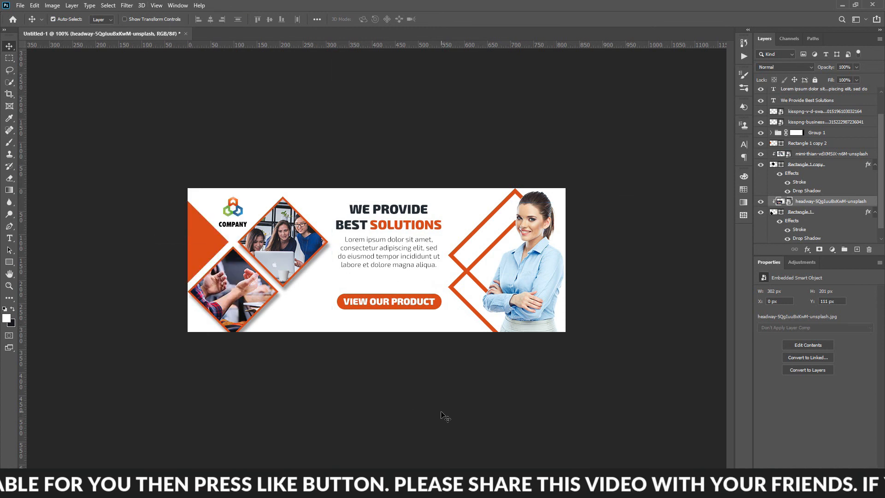
Set up saving the banner as a JPEG on the Desktop, with a file name starting with "Busin"
{"action": "left_click", "coordinate": [20, 5]}
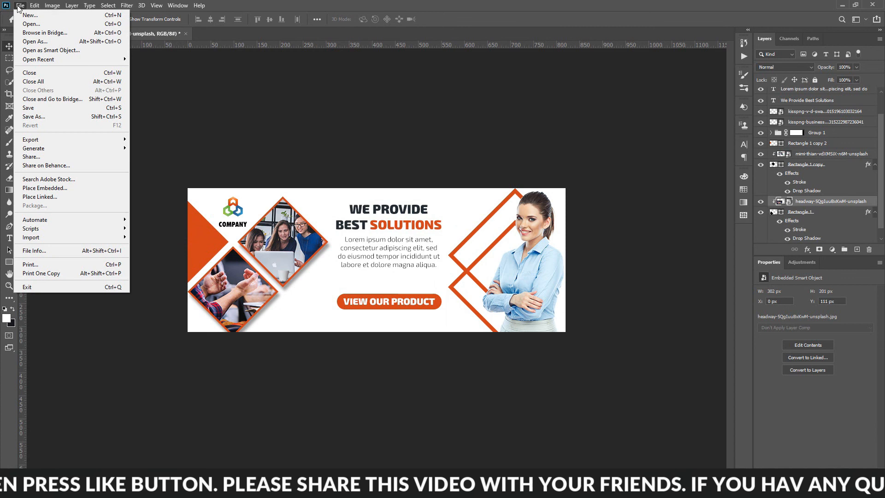
{"action": "left_click", "coordinate": [41, 113]}
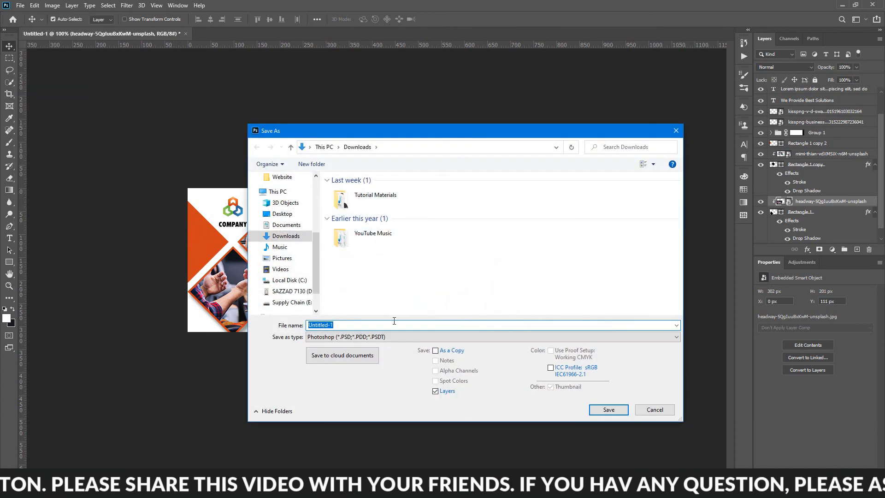
{"action": "left_click", "coordinate": [415, 336]}
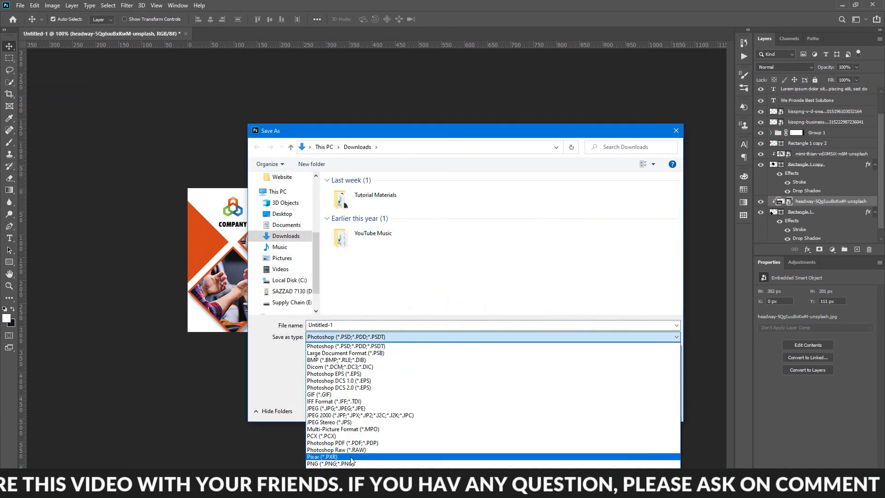
{"action": "left_click", "coordinate": [341, 408]}
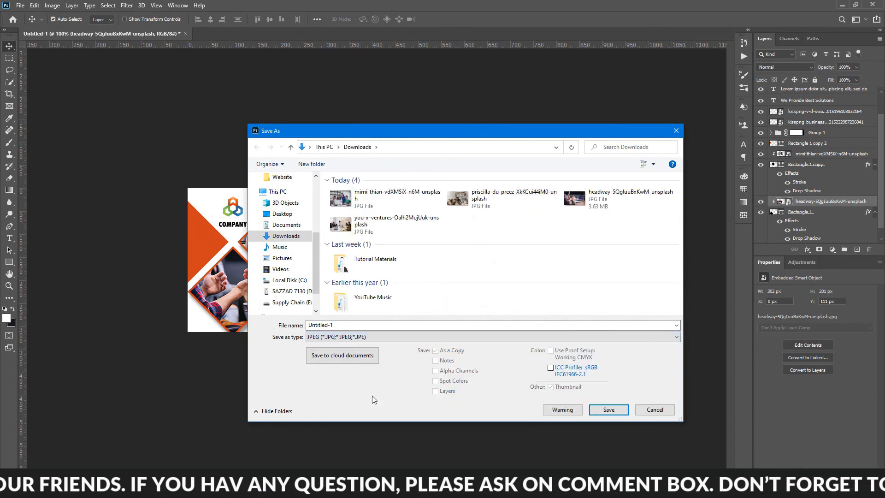
{"action": "left_click", "coordinate": [282, 214]}
{"action": "double_click", "coordinate": [339, 324]}
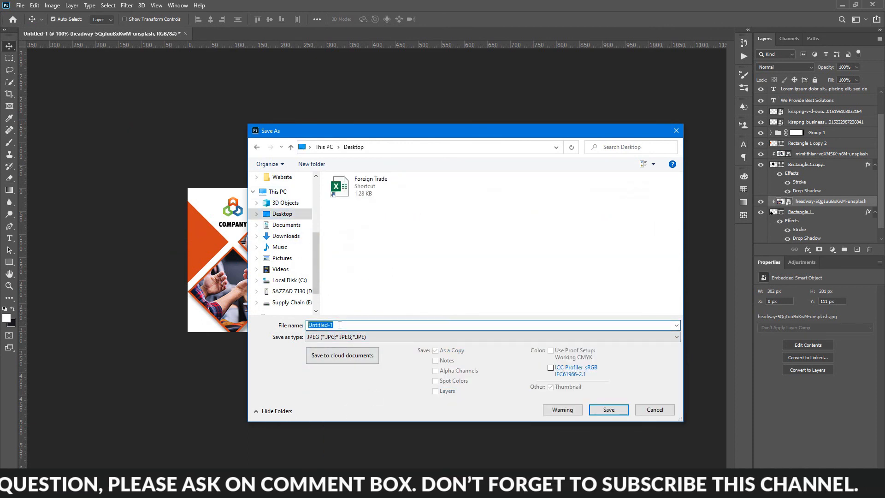
{"action": "type", "text": "Busin"}
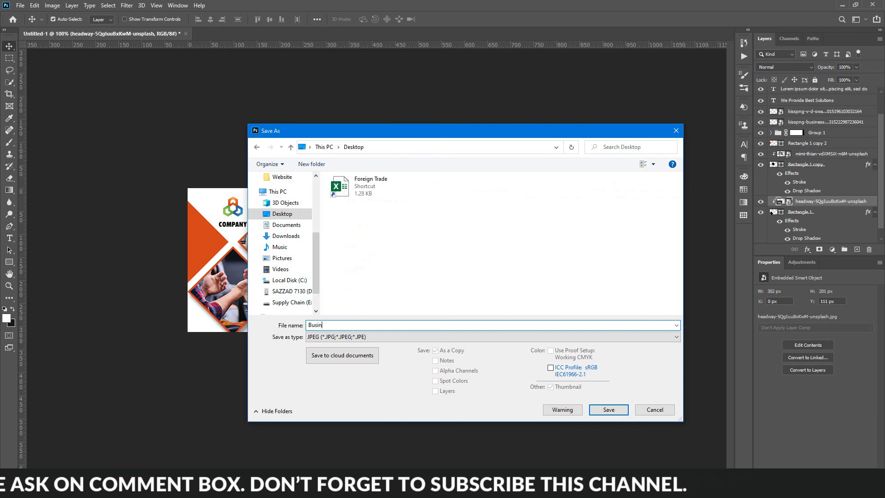